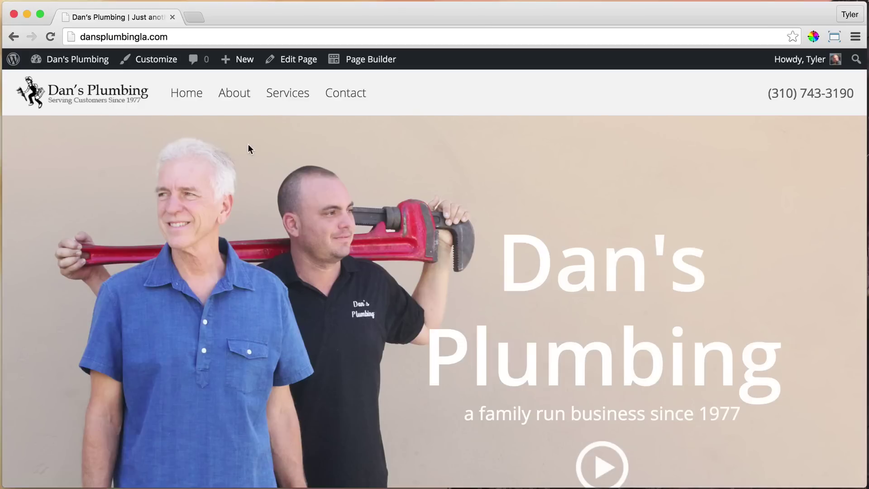
Step: Scroll up and down the Dan's Plumbing homepage to review the hero banner and content
scroll(248, 145, down, 3)
scroll(248, 144, down, 10)
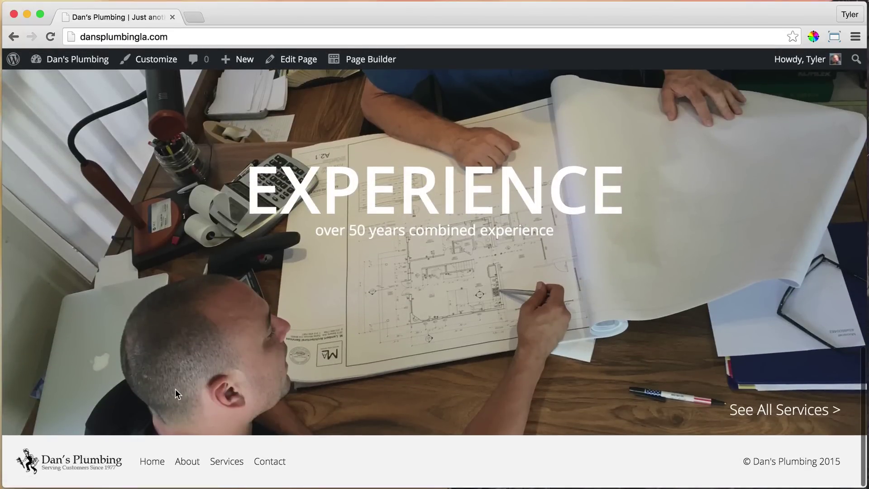
scroll(176, 389, up, 5)
scroll(176, 393, up, 8)
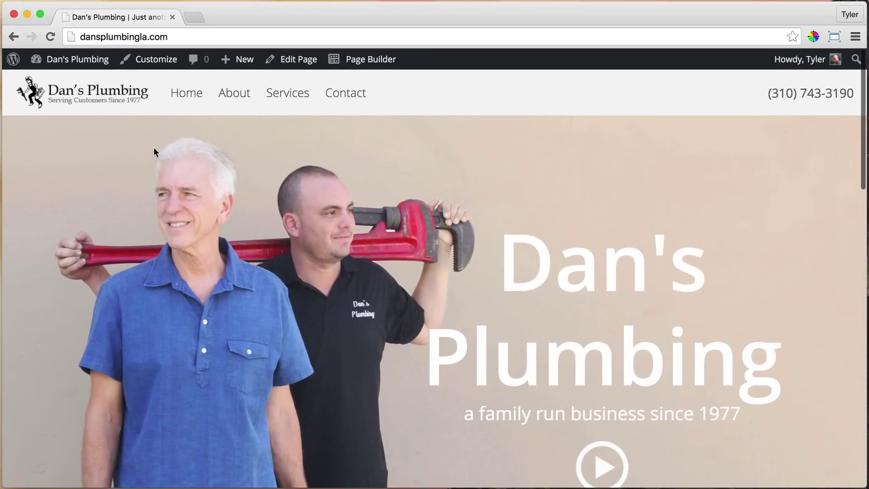
scroll(154, 148, down, 8)
scroll(153, 147, up, 2)
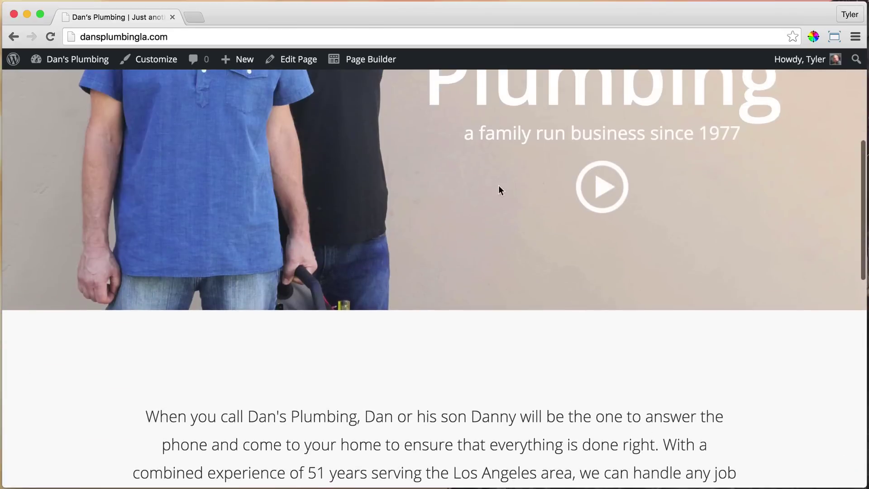
scroll(392, 188, up, 6)
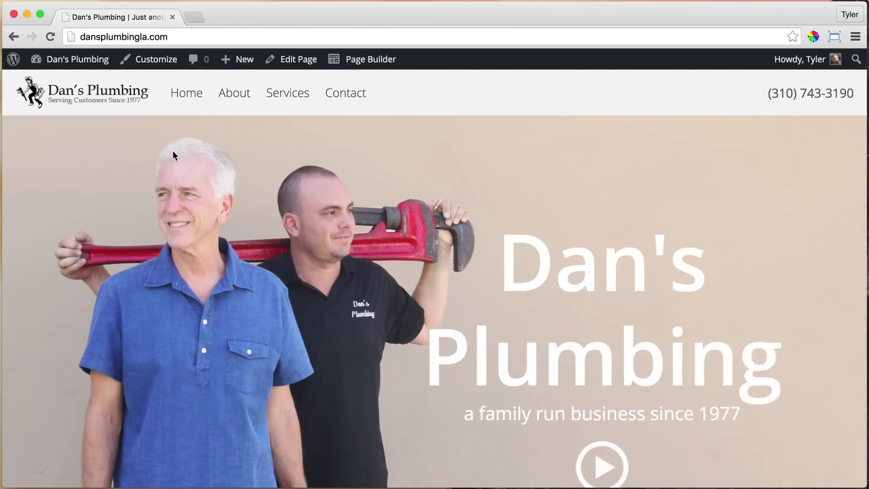
scroll(172, 151, down, 2)
scroll(173, 150, up, 2)
scroll(172, 150, down, 4)
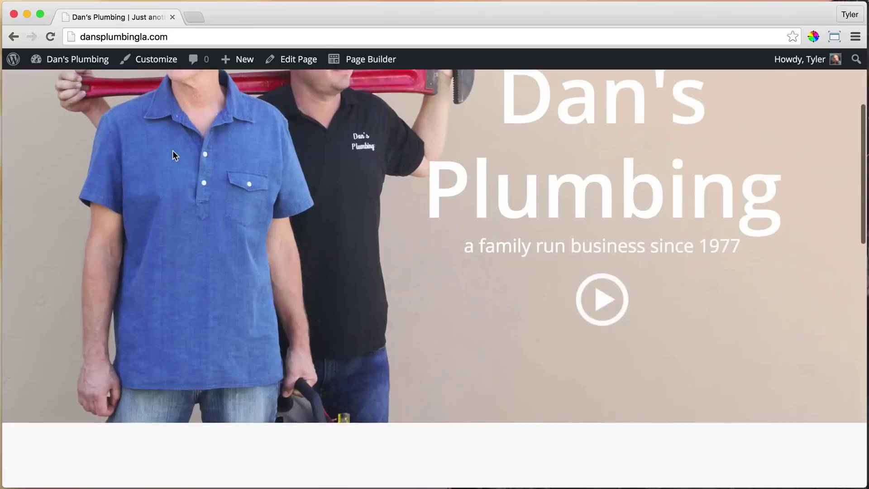
scroll(173, 150, up, 4)
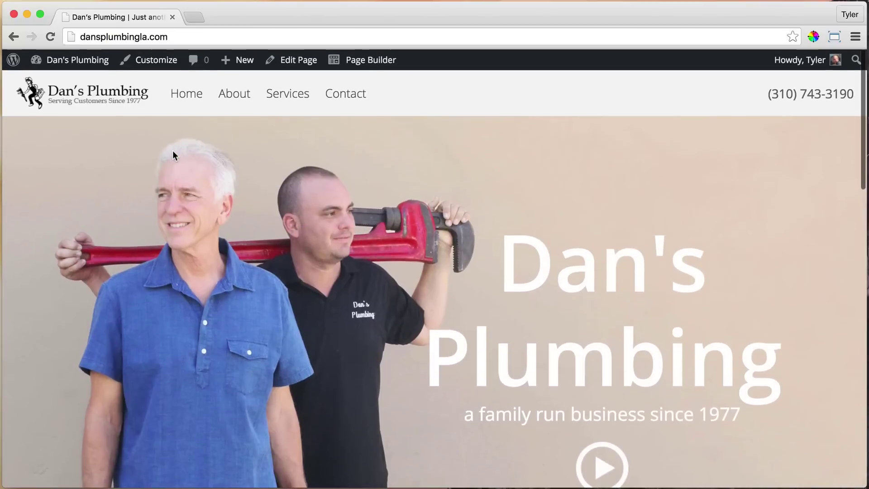
Step: Open the Customizer's Social account settings for the first social account
click(150, 65)
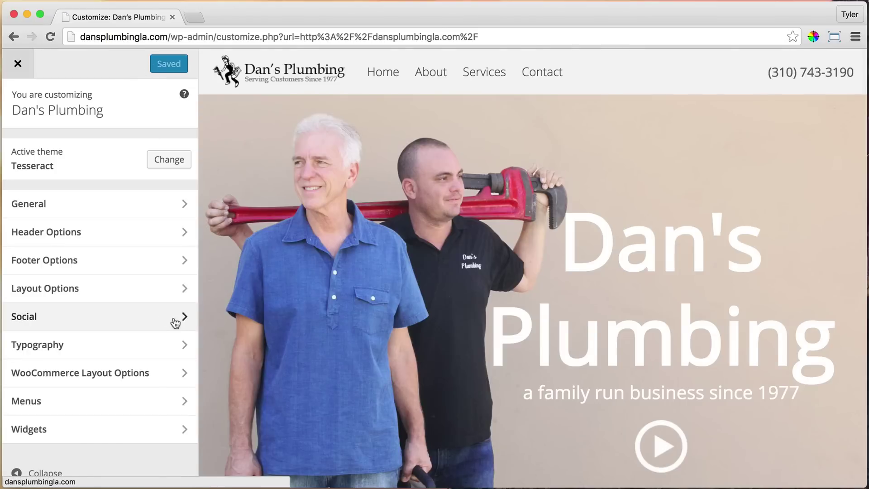
click(176, 322)
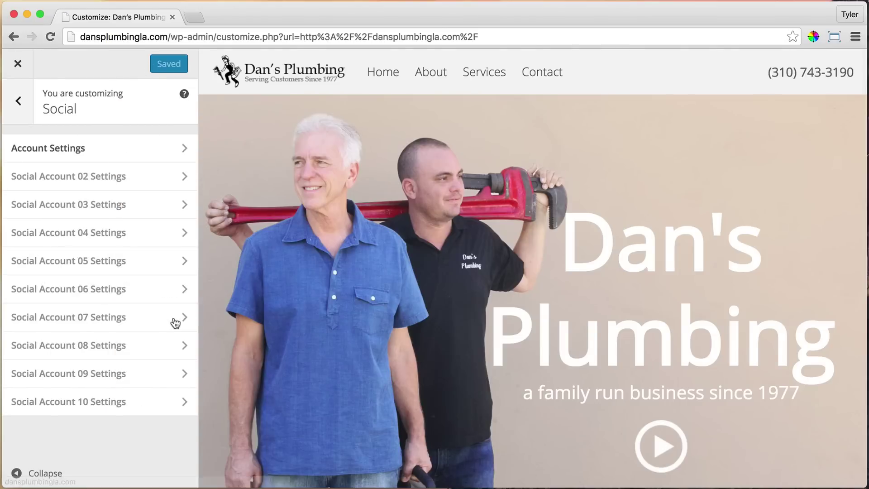
click(182, 149)
click(18, 100)
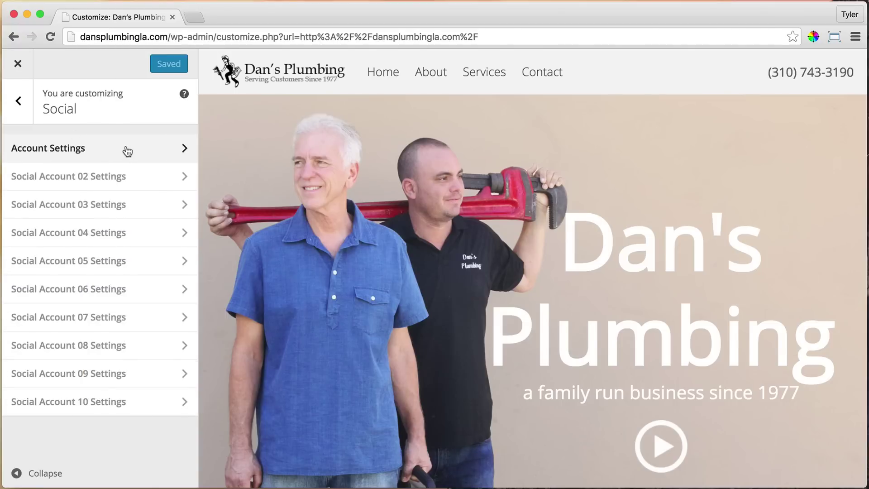
click(125, 155)
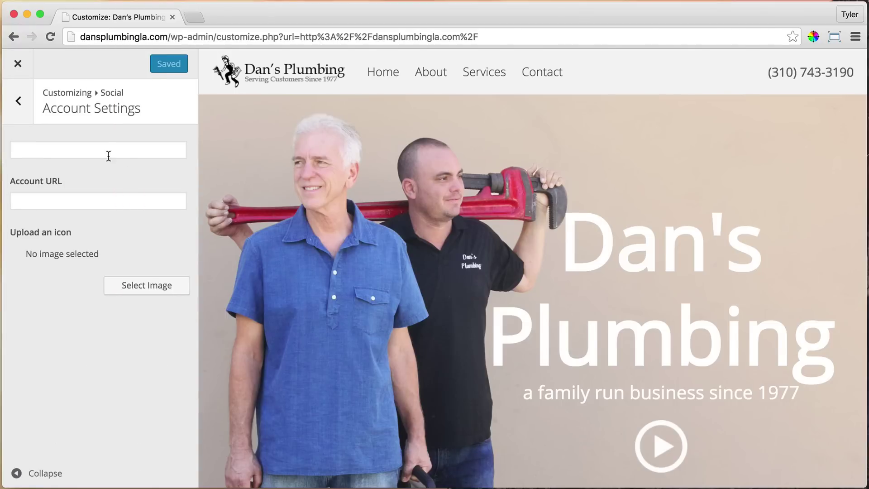
Step: Name the first social account 'Youtube' and enter its YouTube channel URL
click(98, 149)
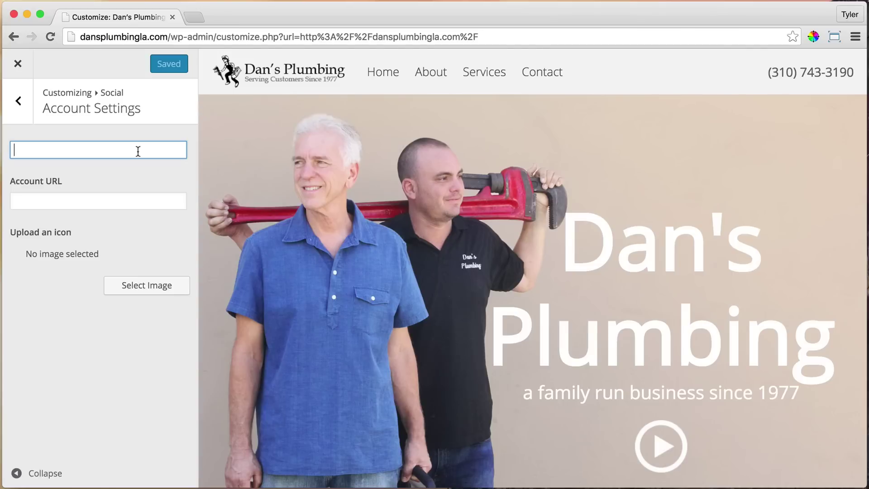
text(Youtube)
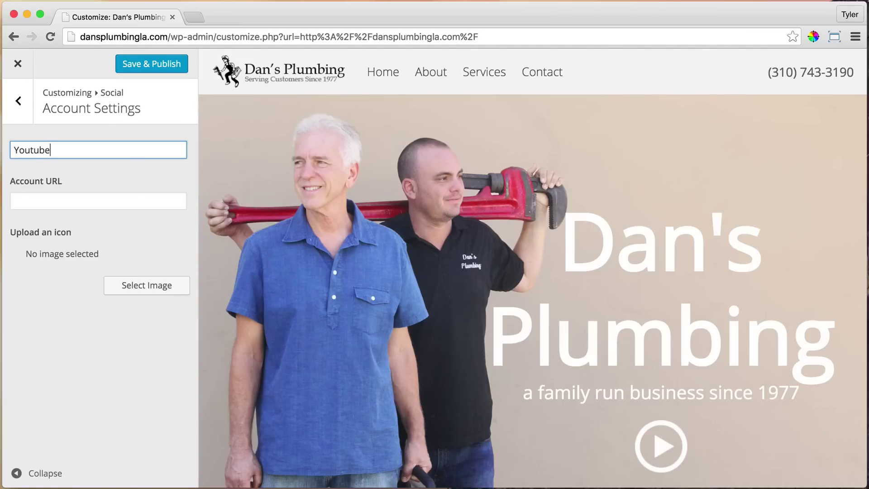
click(87, 201)
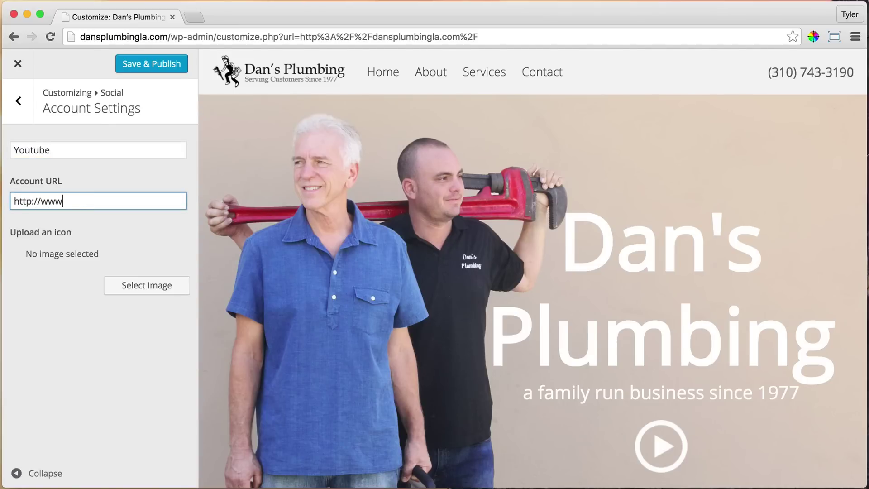
text(com/user/)
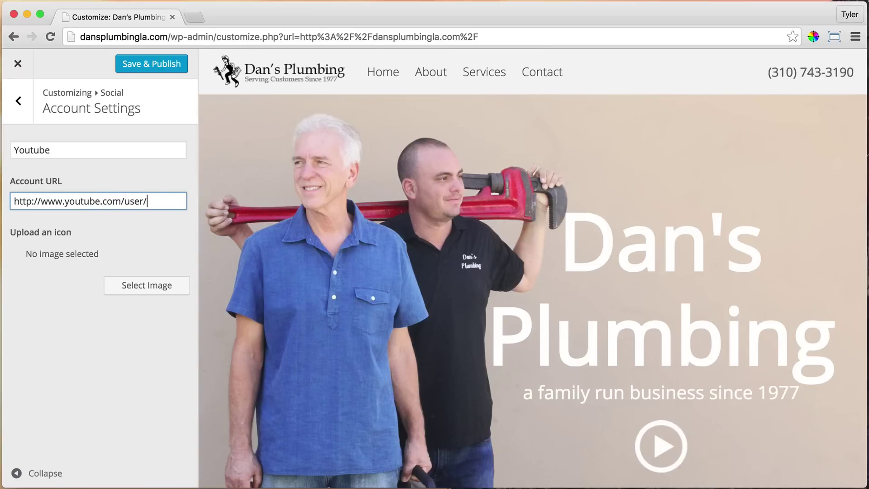
text(Conutant)
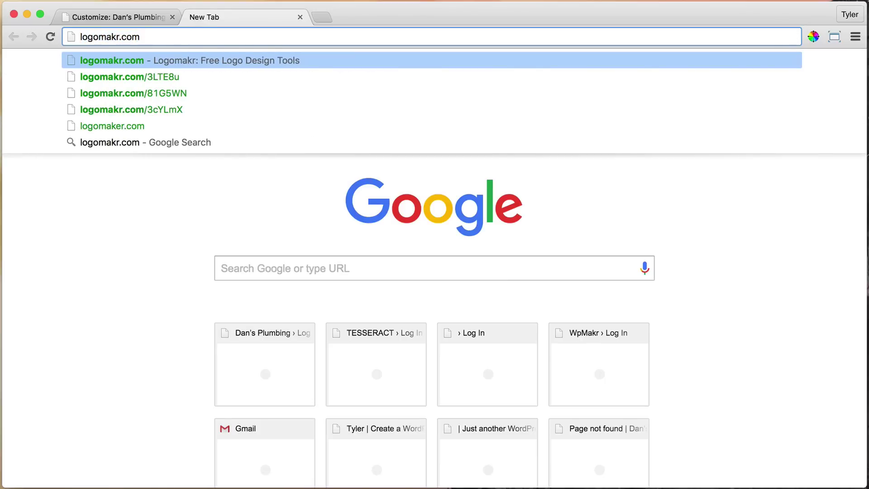
Step: Load logomakr.com, search graphics for 'youtube', and place the round YouTube icon on the canvas
key(Return)
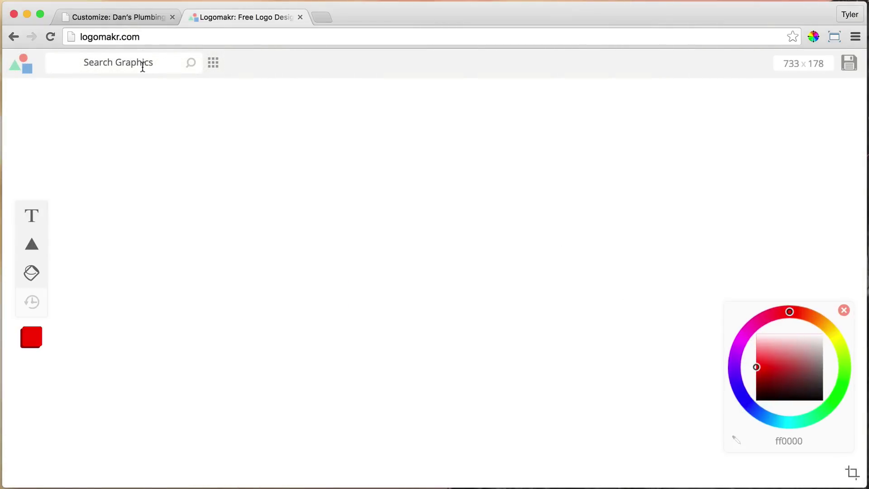
click(143, 66)
text(youtube)
key(Return)
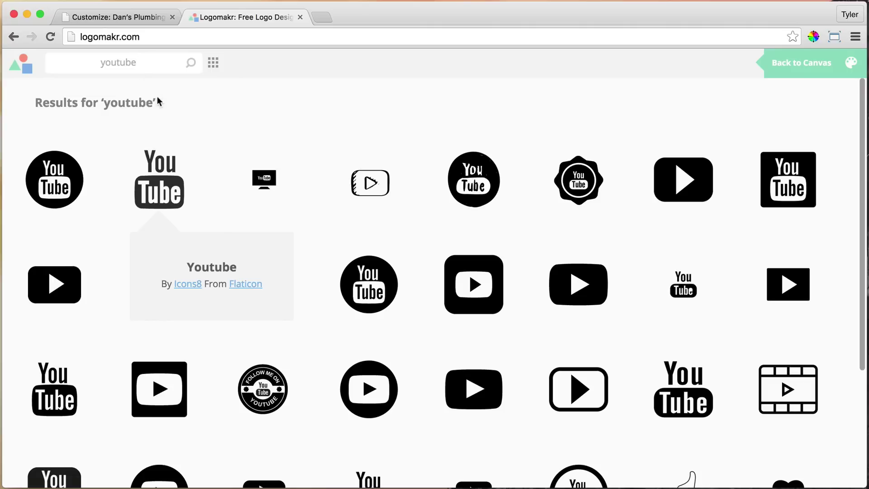
click(53, 178)
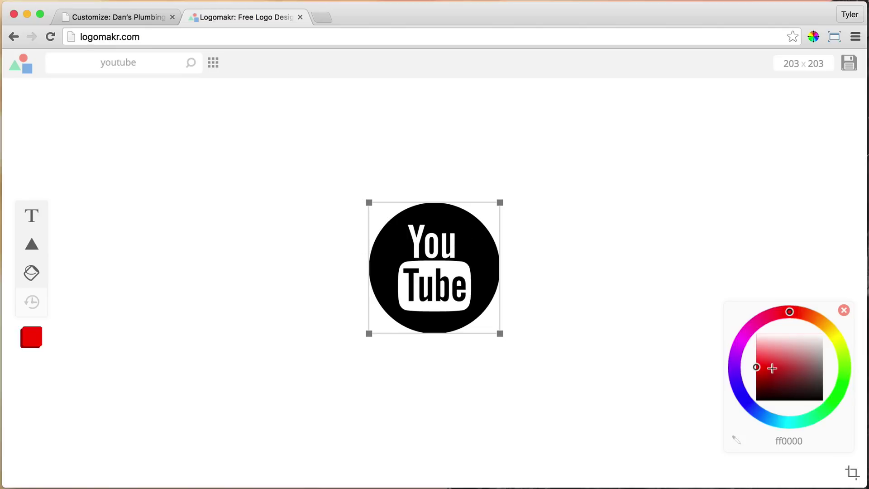
Step: Recolour the YouTube icon pure red ff0000 and save the logo
drag(769, 365, 739, 363)
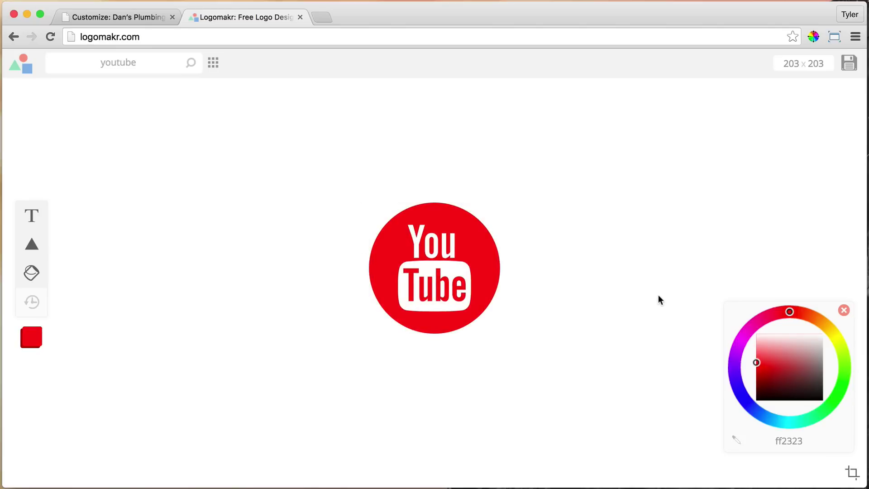
click(396, 268)
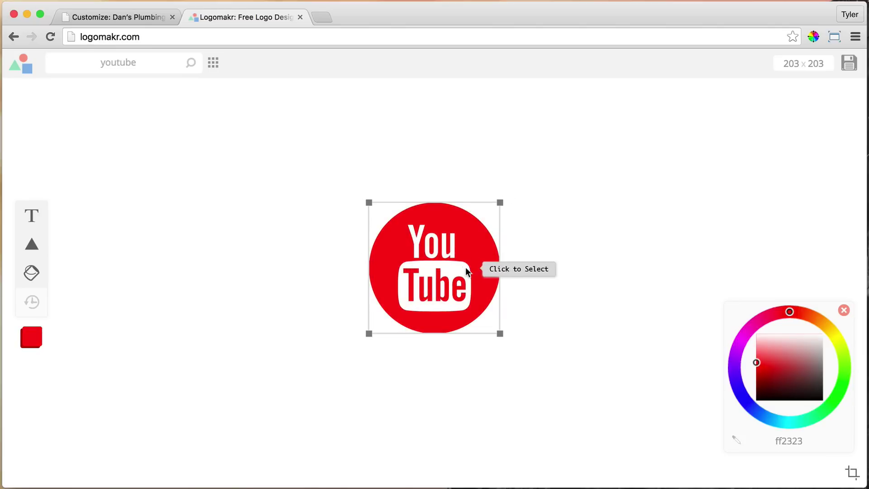
drag(760, 363, 755, 364)
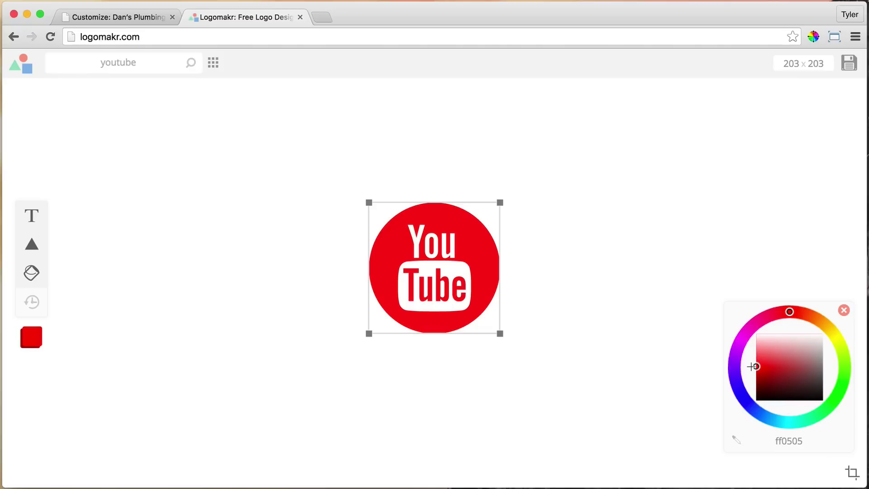
click(650, 298)
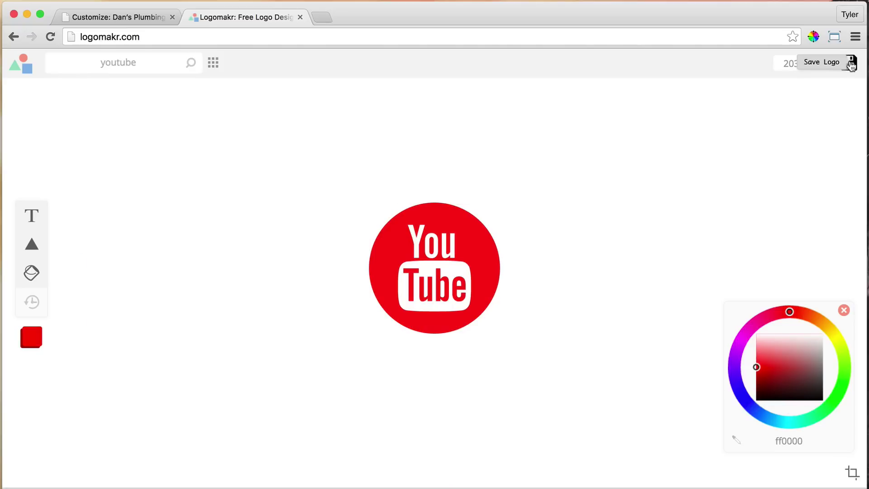
click(851, 64)
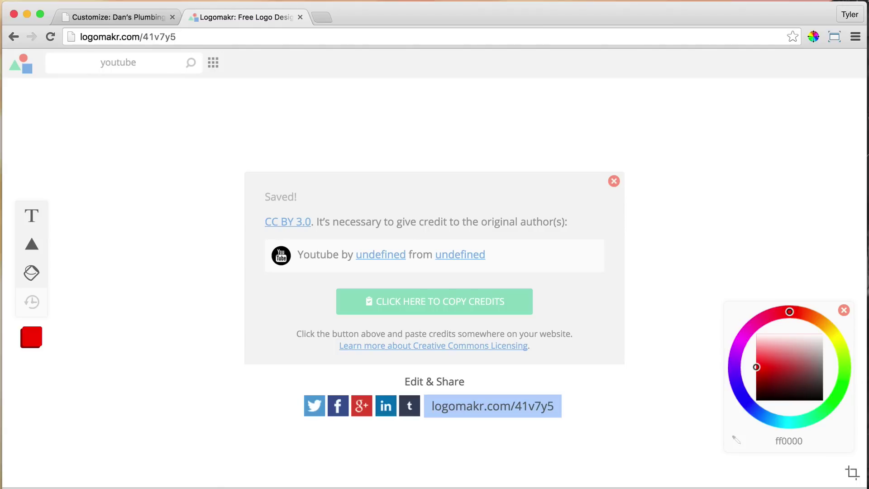
Step: Upload Drawing (4).png and set it as the Youtube social account's icon
click(129, 16)
click(151, 284)
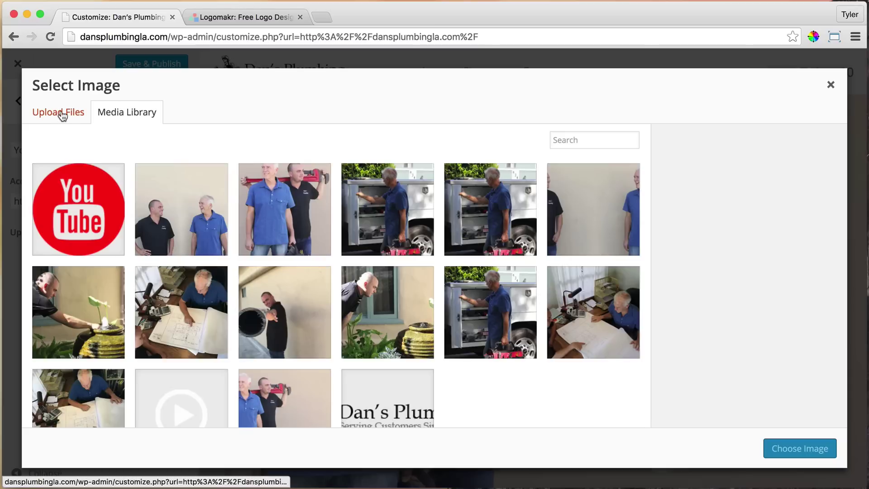
click(63, 115)
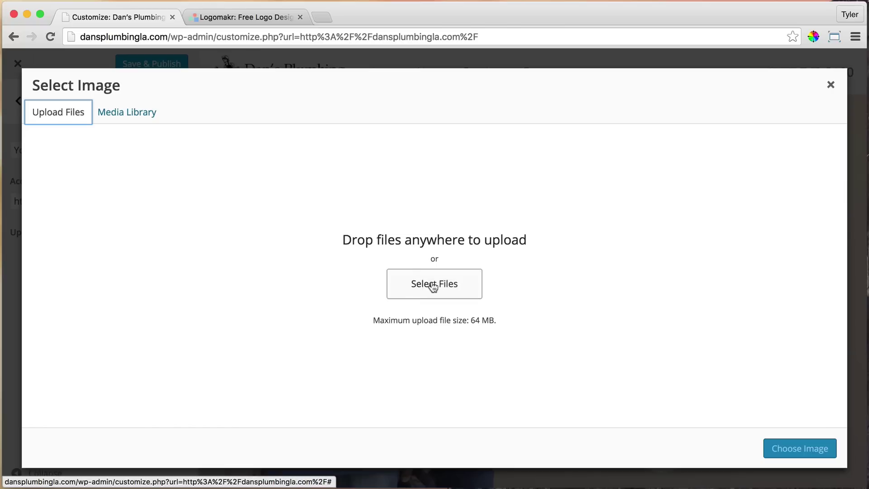
click(434, 285)
click(369, 104)
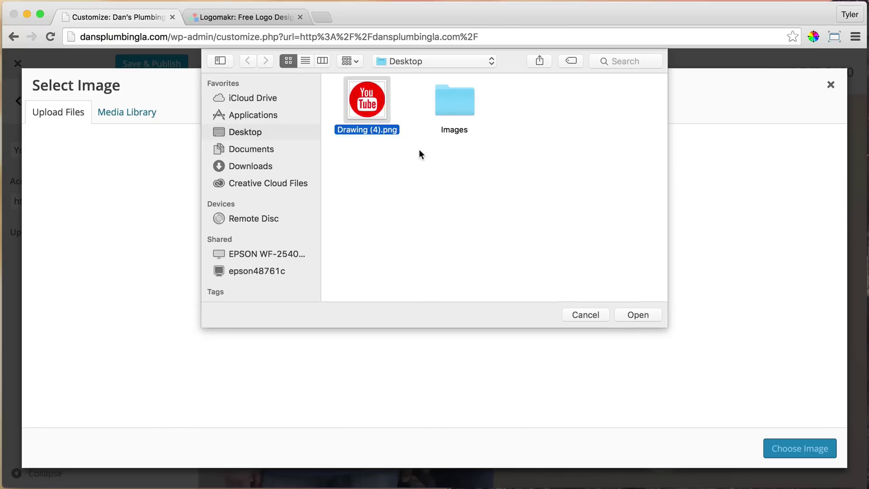
click(652, 314)
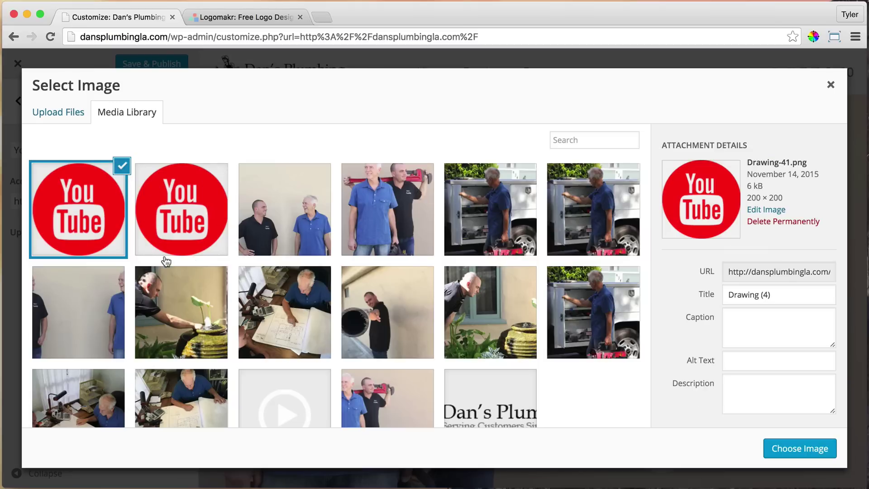
click(800, 450)
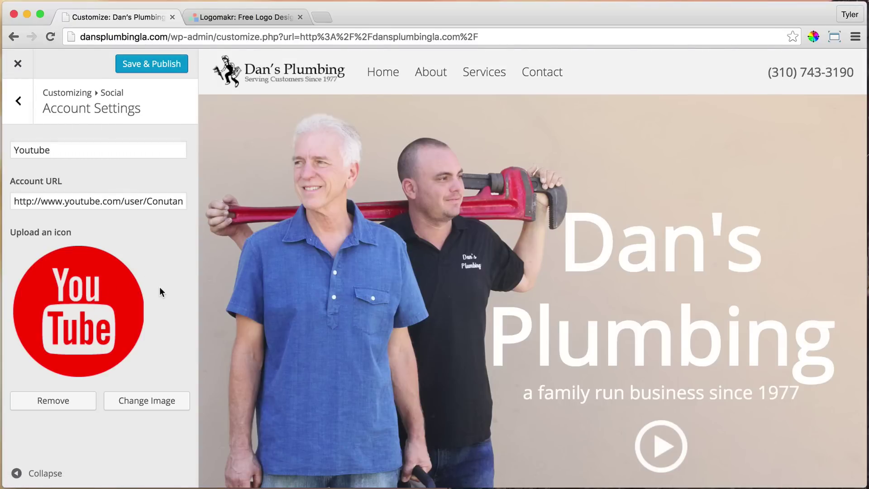
Step: Save & Publish the social account changes and return to the main Customizer sections
click(145, 68)
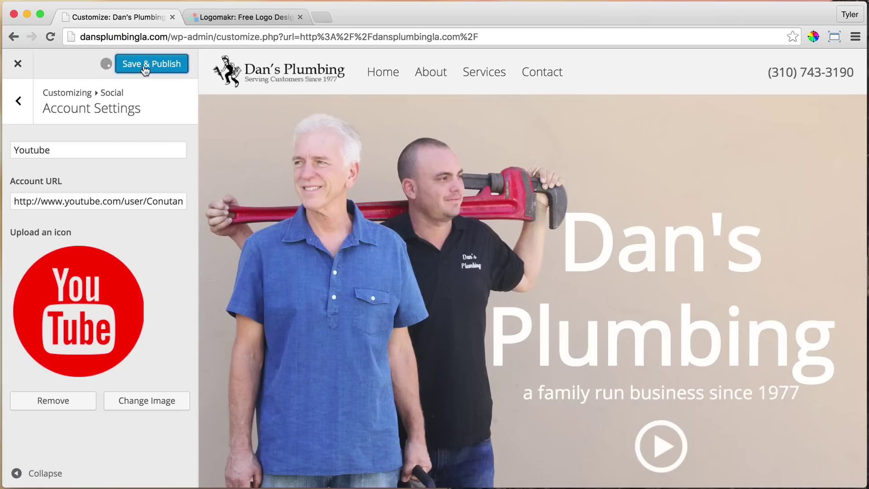
scroll(401, 191, down, 15)
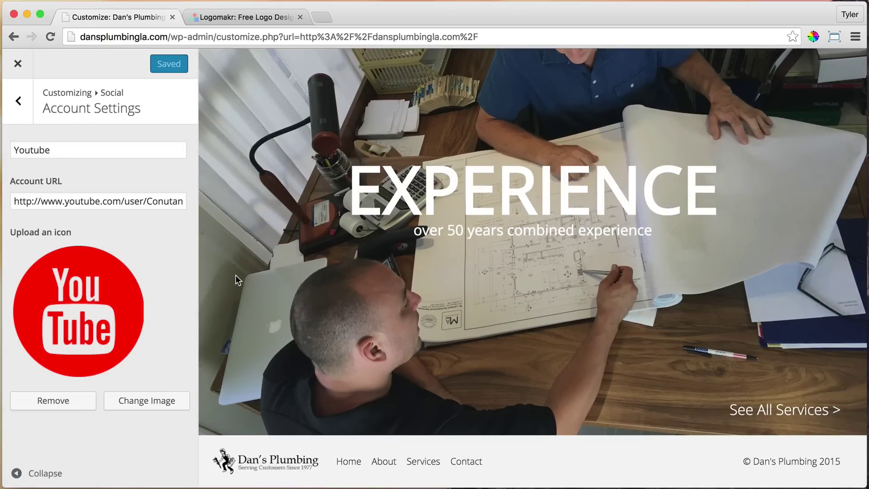
click(30, 106)
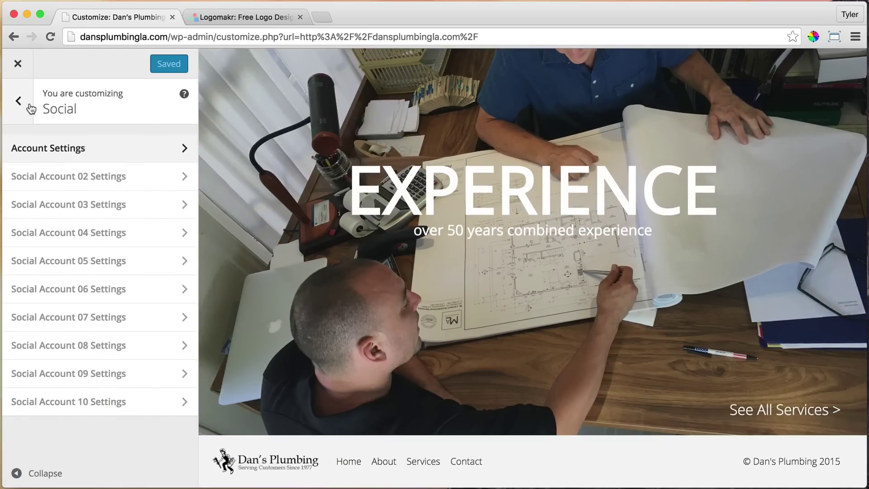
click(31, 107)
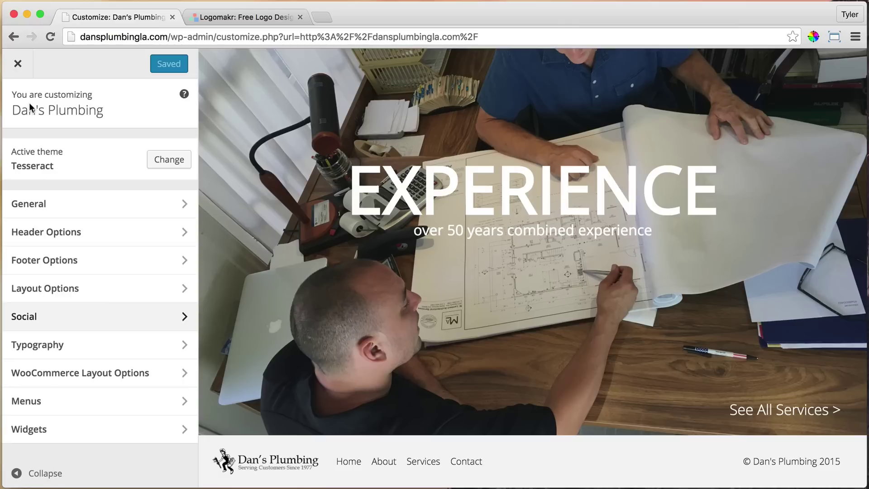
Step: Try Social Icons in the Footer Left Block Content, switch back to Logo, and publish
click(133, 262)
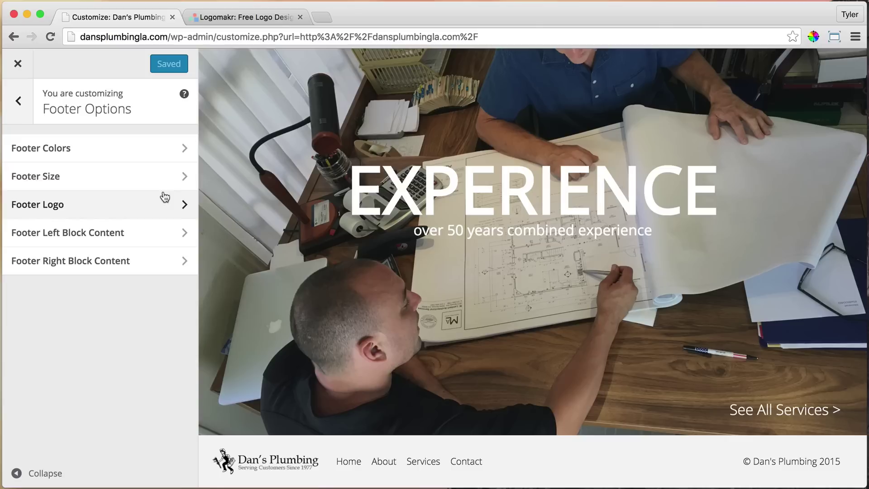
click(139, 239)
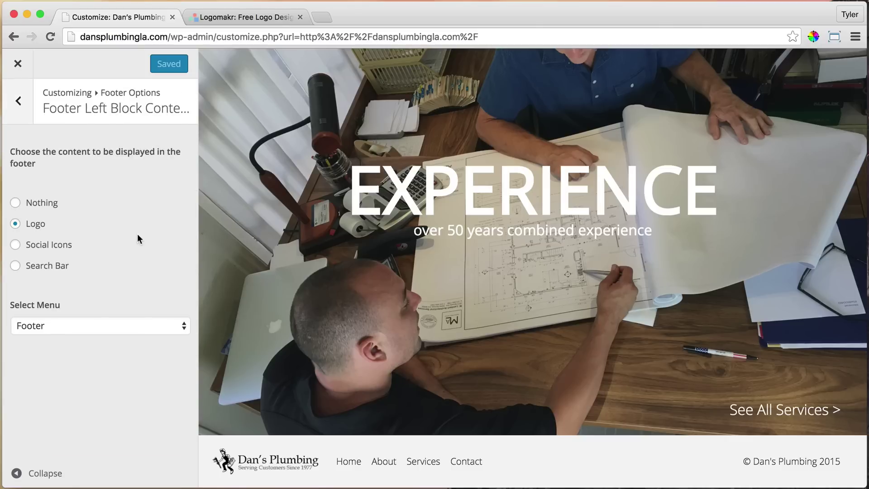
click(15, 245)
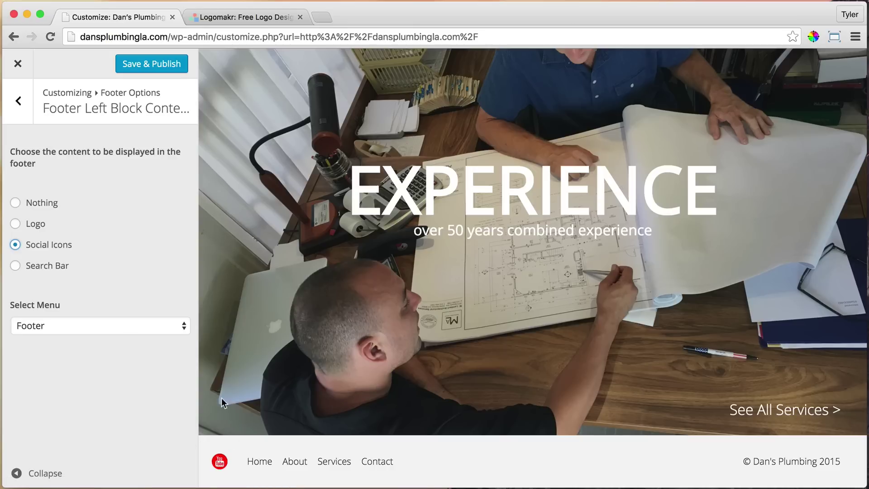
click(17, 224)
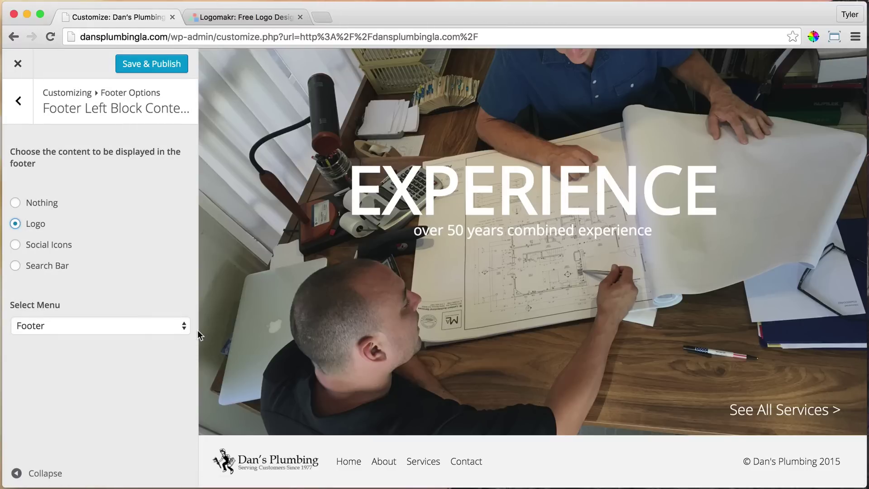
click(148, 68)
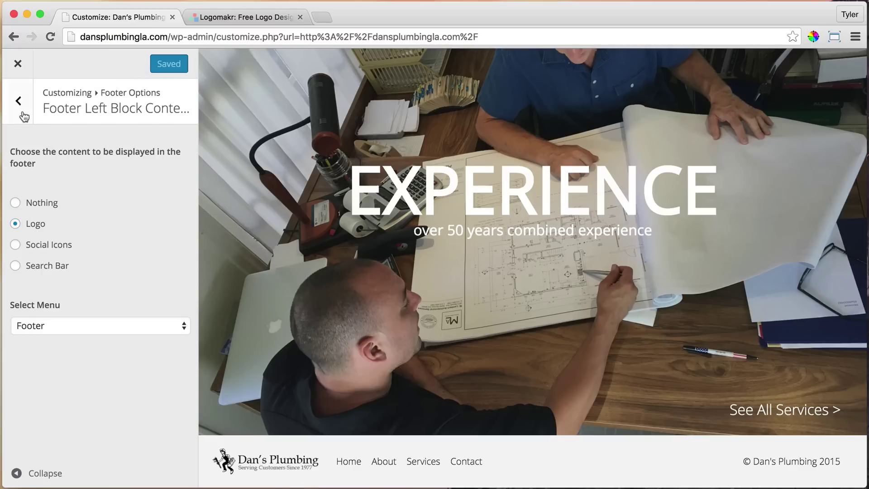
Step: Close the Customizer and delete the YouTube icon from the Logomakr canvas
click(19, 64)
click(238, 18)
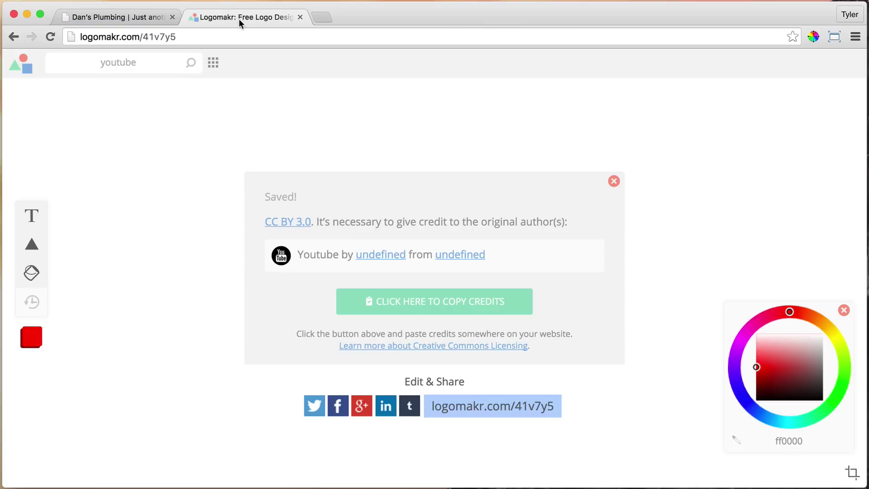
click(614, 181)
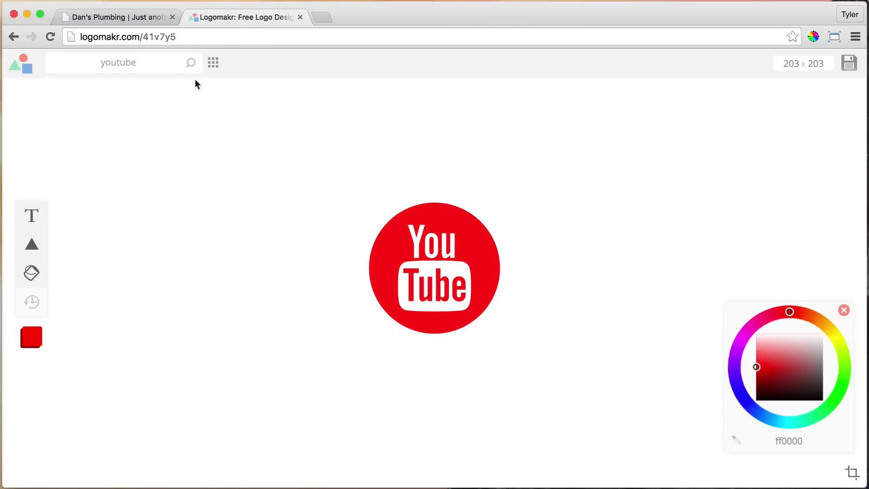
click(459, 286)
key(BackSpace)
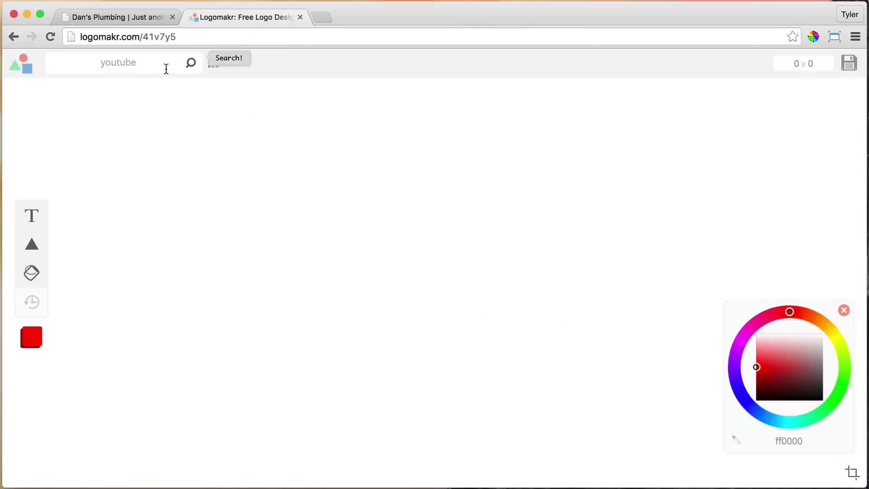
Step: Search for 'geometric' and add the Geometric Shape icon to the canvas
double_click(136, 63)
text(g)
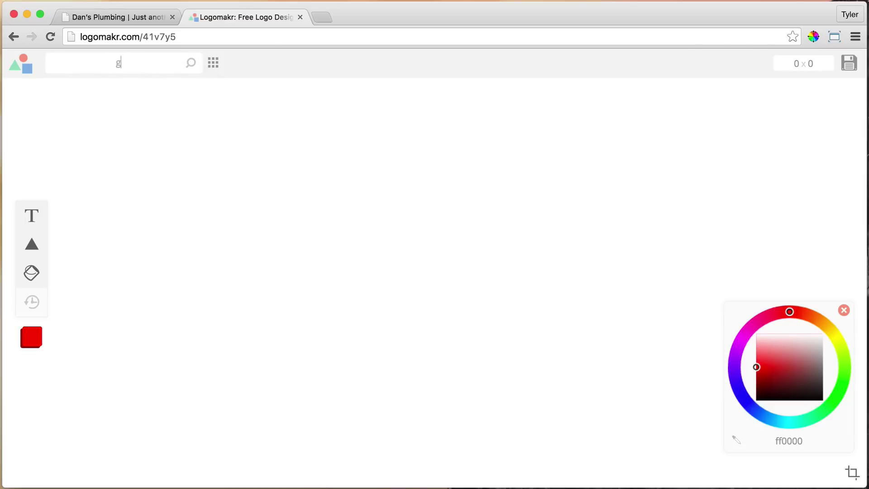
text(eometric)
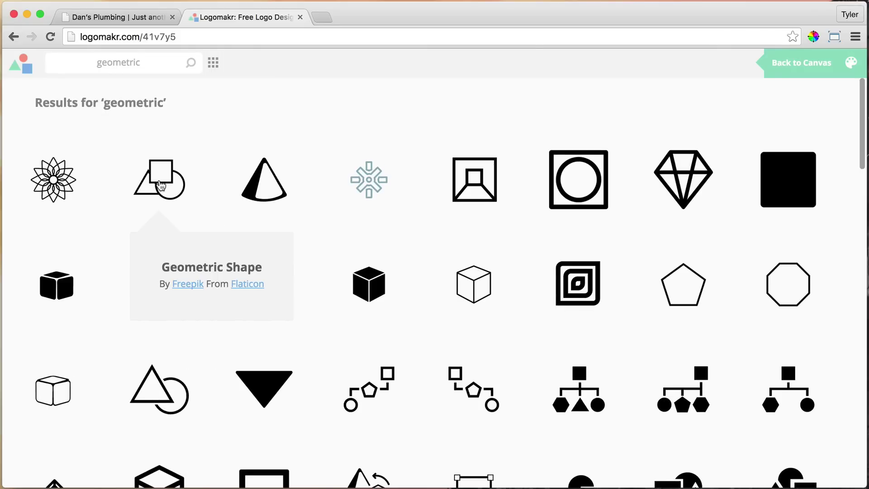
click(159, 183)
drag(408, 254, 286, 235)
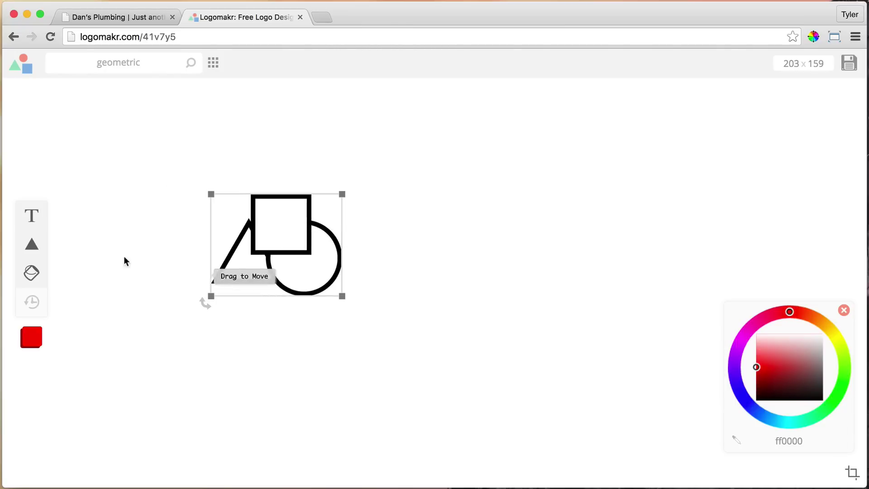
Step: Add the text 'Simple Logo' and shrink and reposition the shape group
click(36, 220)
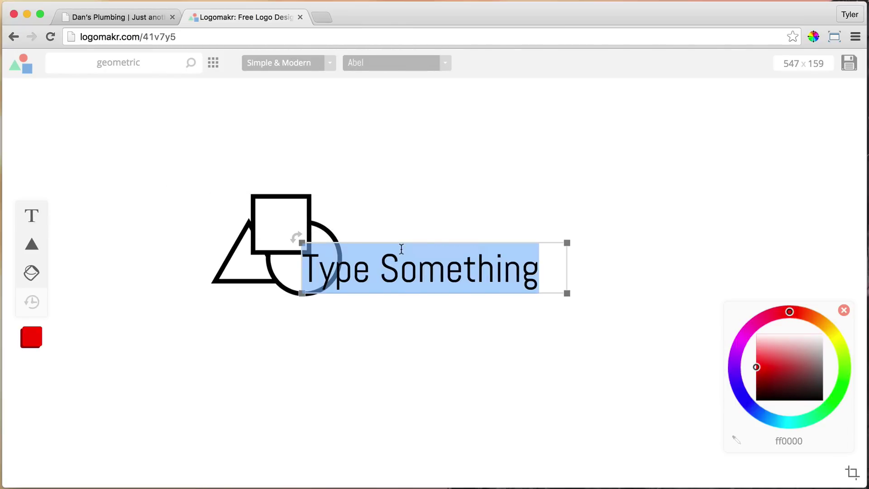
text(Simple Logo)
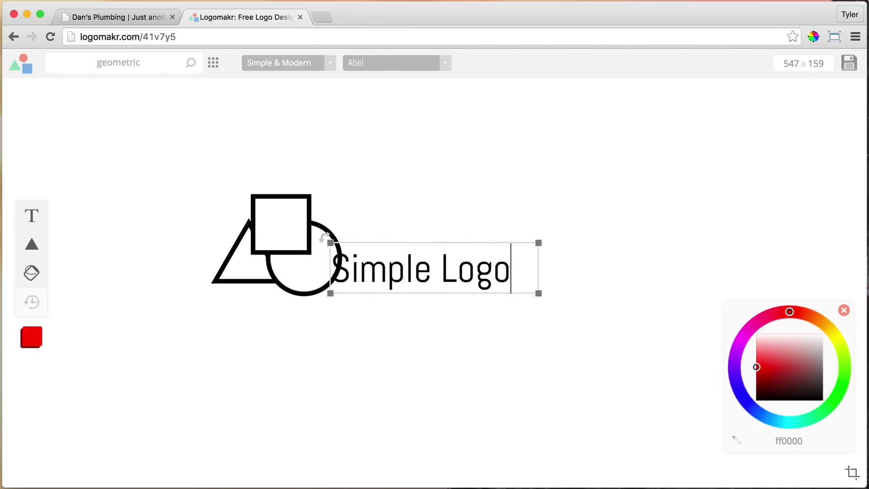
click(293, 253)
drag(293, 252, 288, 283)
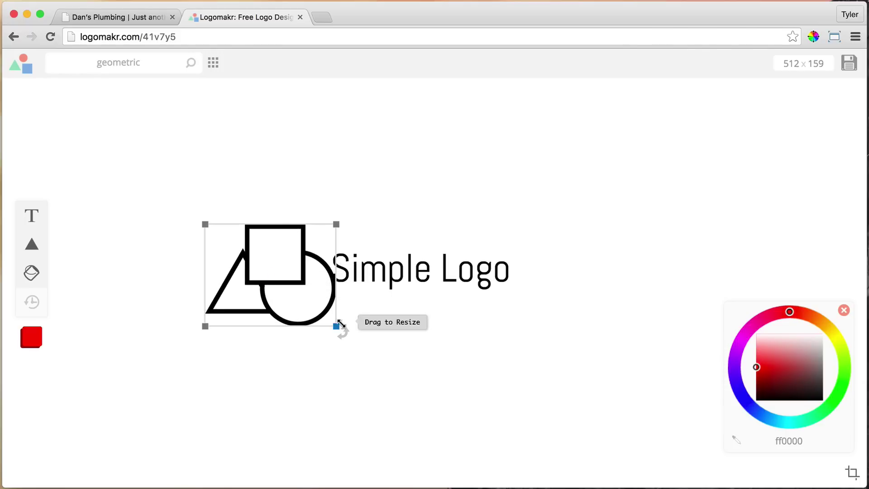
drag(336, 324, 300, 279)
drag(370, 264, 363, 260)
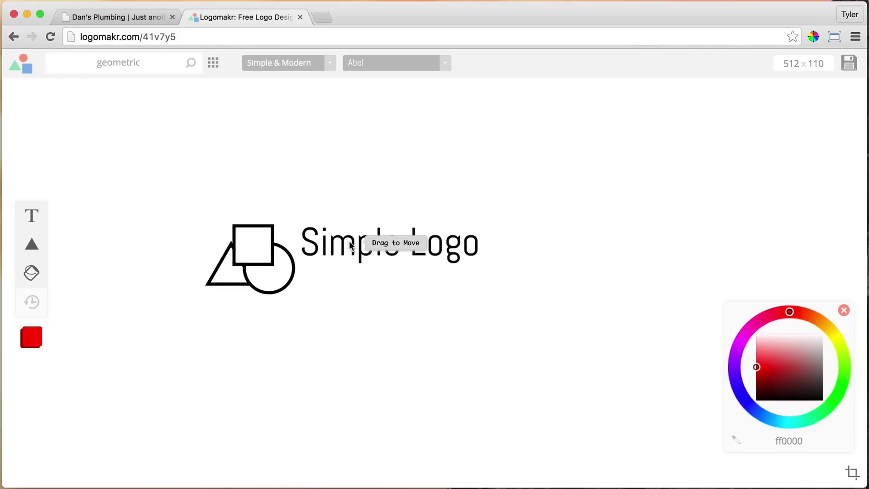
Step: Enlarge the 'Simple Logo' text and place it beside the resized shape icon
click(351, 246)
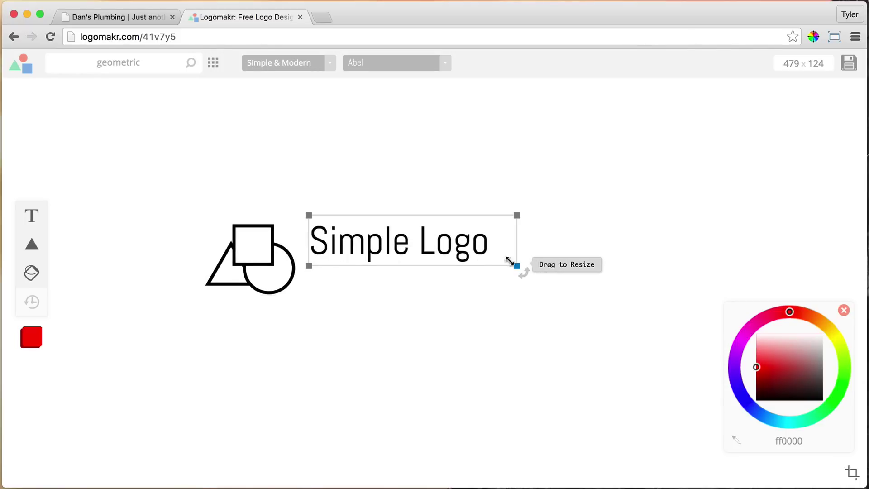
click(126, 19)
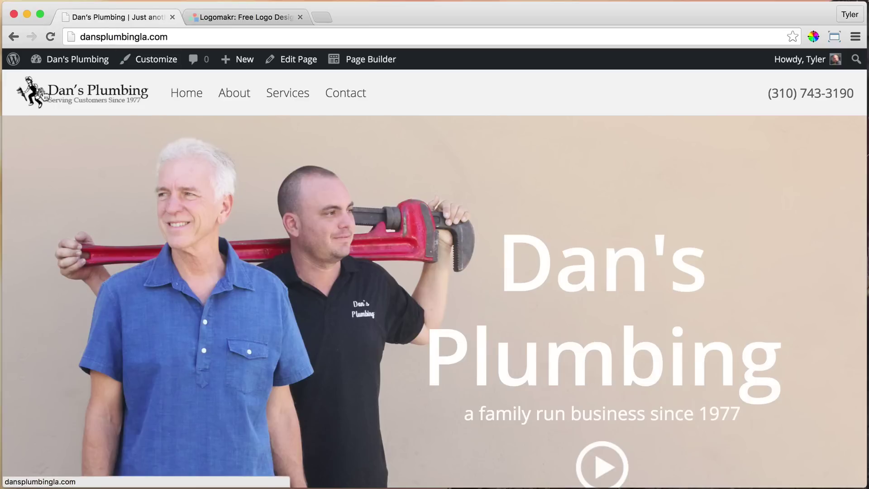
click(239, 17)
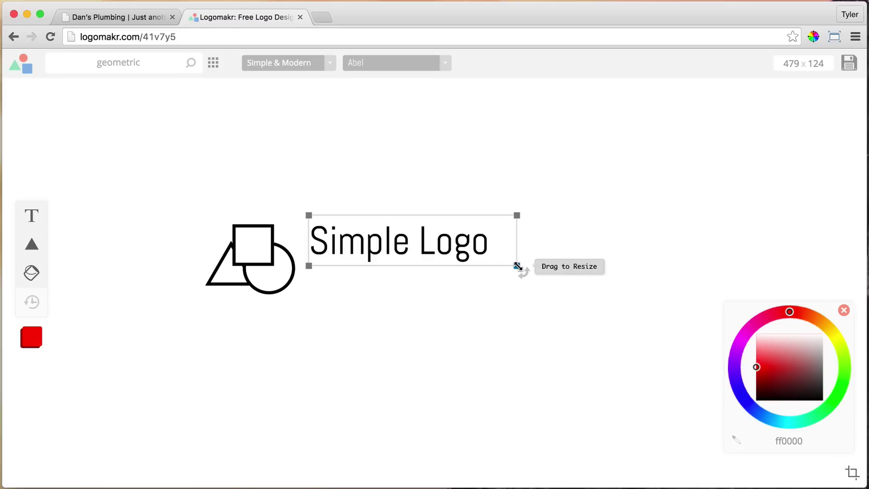
drag(517, 266, 675, 313)
mouse_move(487, 280)
mouse_down()
mouse_move(499, 287)
mouse_move(489, 286)
mouse_up()
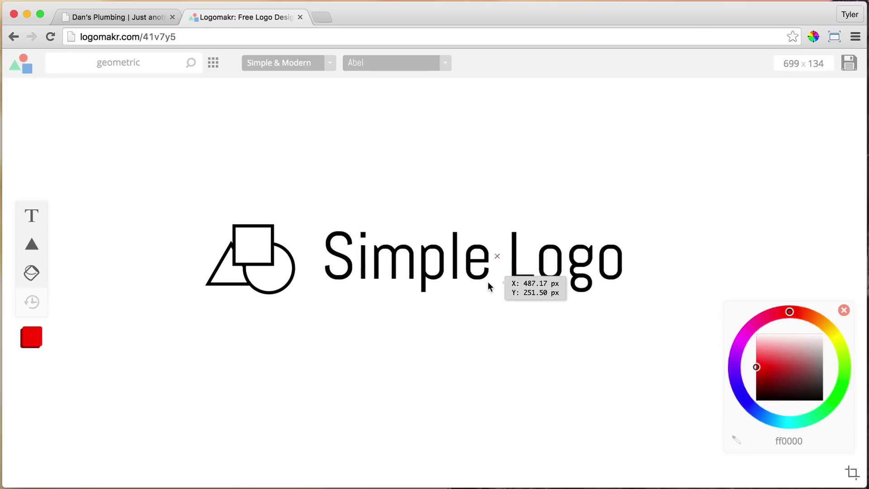
click(284, 272)
drag(301, 297, 278, 265)
Step: Recolour the logo navy blue 27237d
click(338, 285)
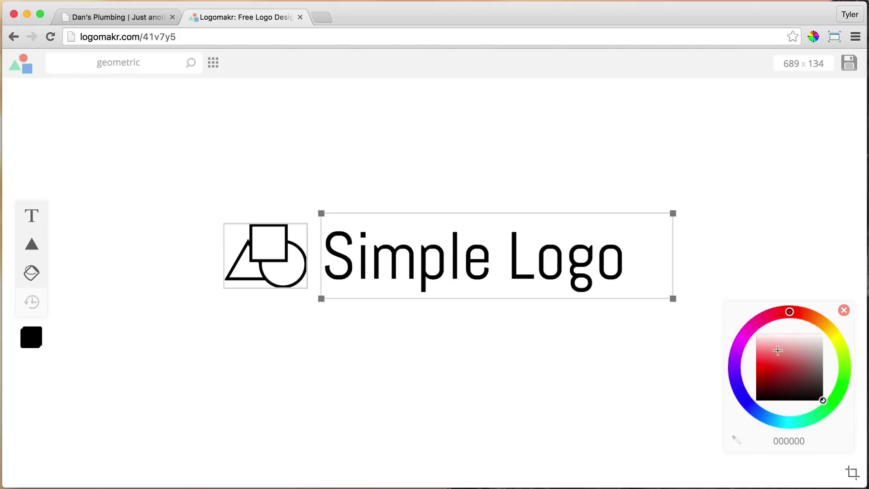
drag(777, 351, 763, 372)
mouse_move(748, 338)
mouse_down()
mouse_move(738, 390)
mouse_move(786, 390)
mouse_move(786, 380)
mouse_up()
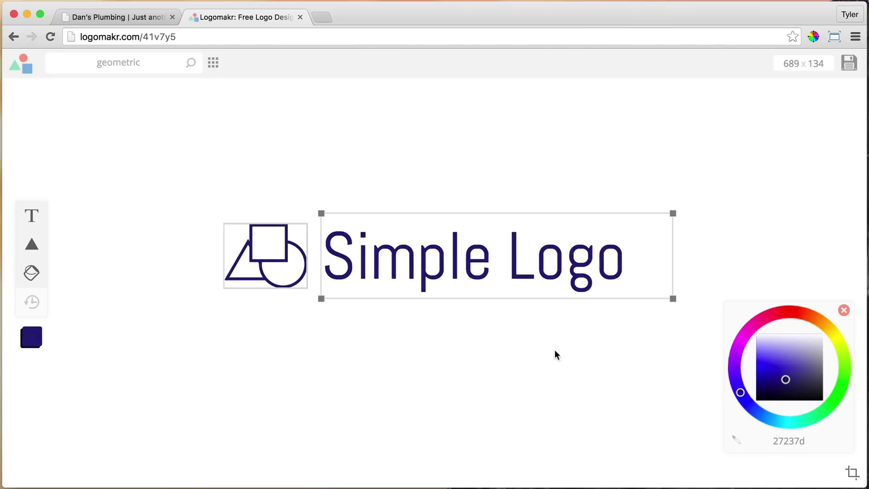
click(443, 328)
click(520, 267)
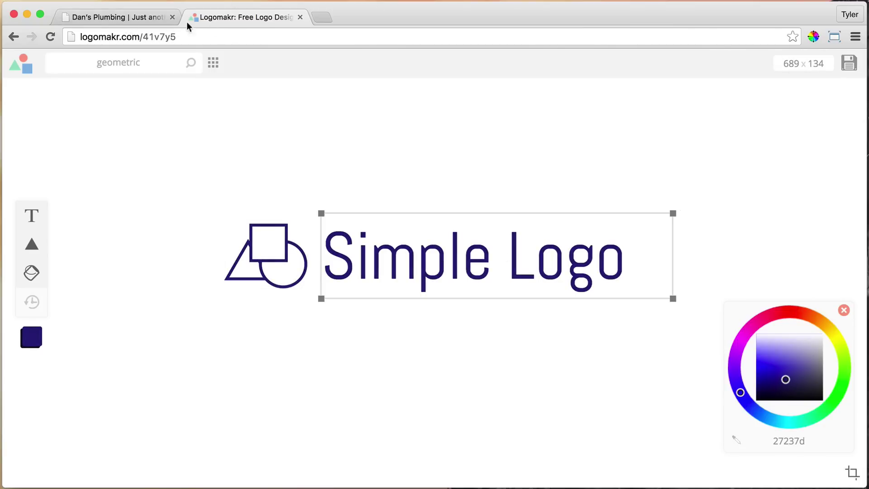
Step: Compare the Logomakr logo against the Dan's Plumbing site, ending on the homepage
click(112, 16)
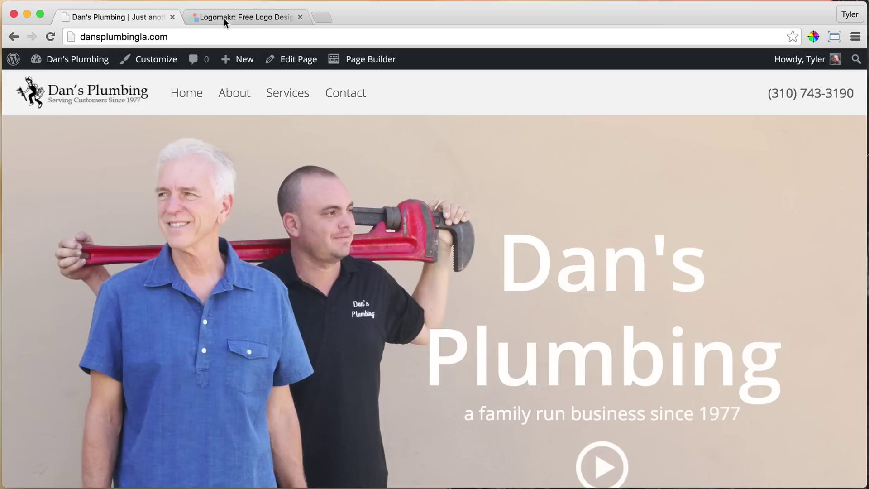
click(223, 18)
click(112, 17)
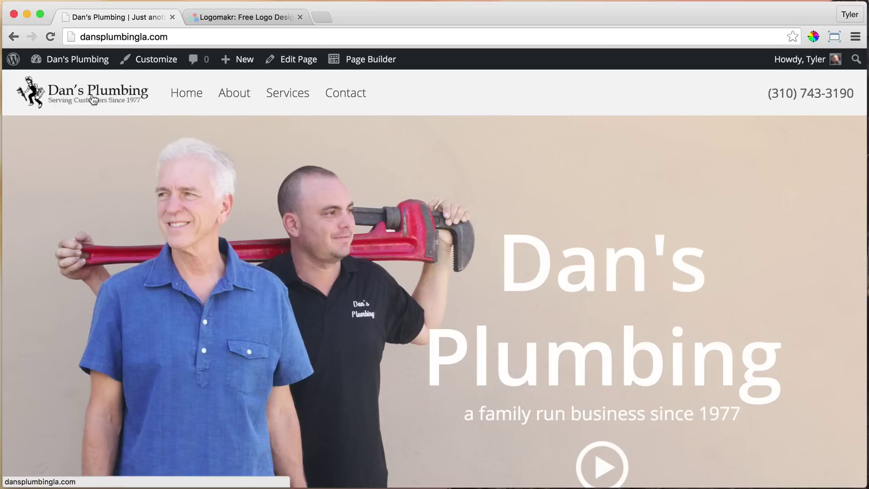
click(235, 17)
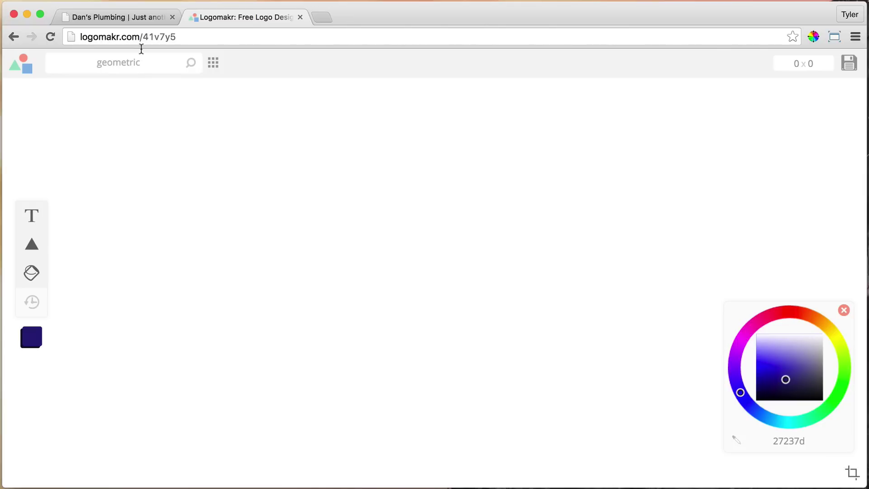
click(139, 15)
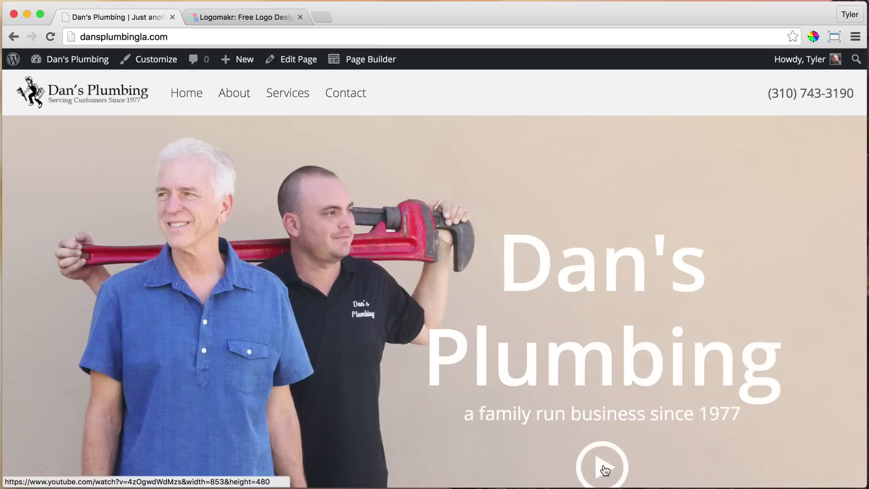
Step: Add a circled Play icon from a 'play' search, save the logo, and copy its credits
click(250, 18)
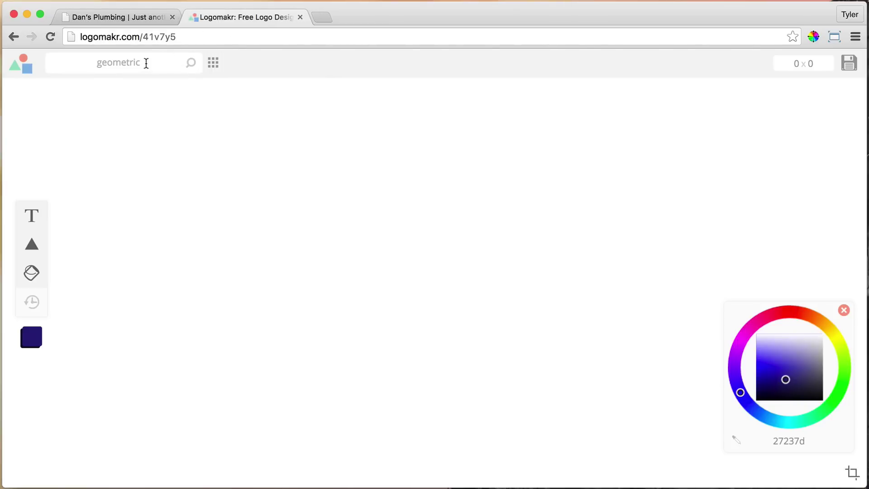
double_click(122, 62)
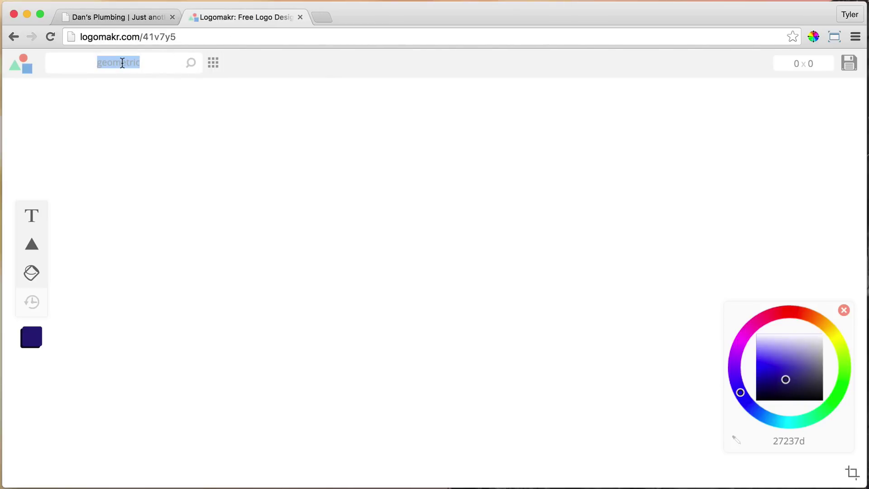
text(play)
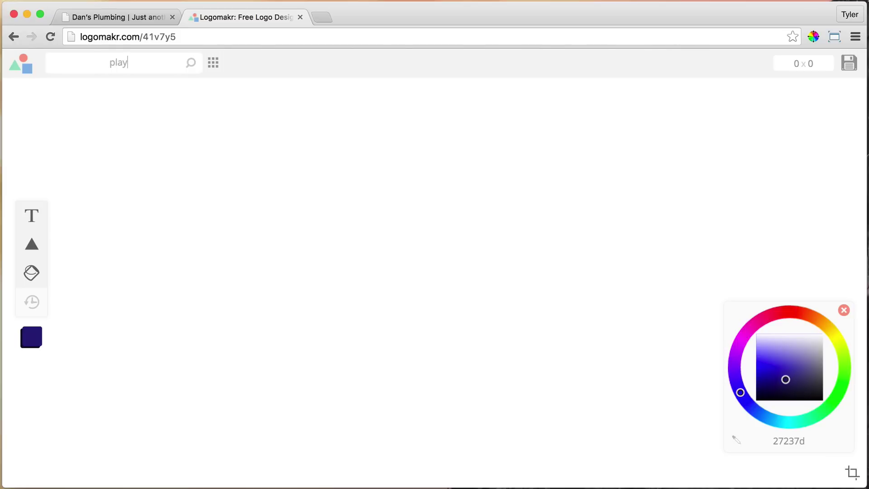
key(Return)
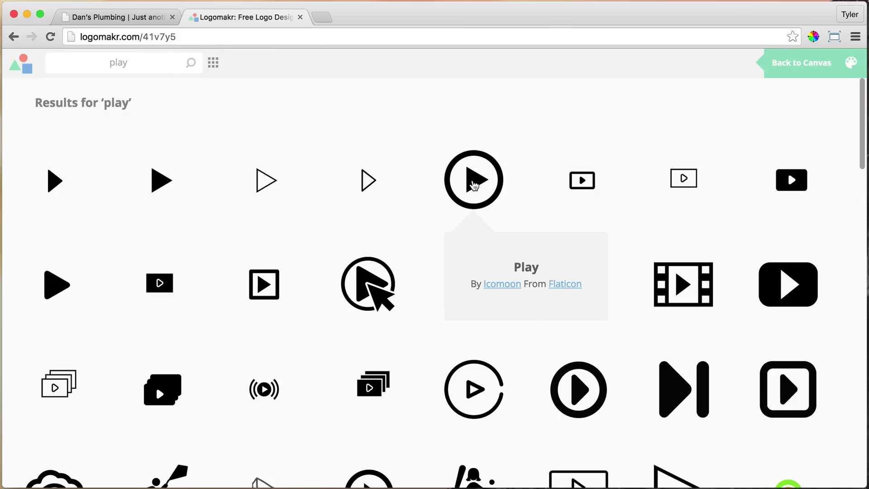
click(475, 181)
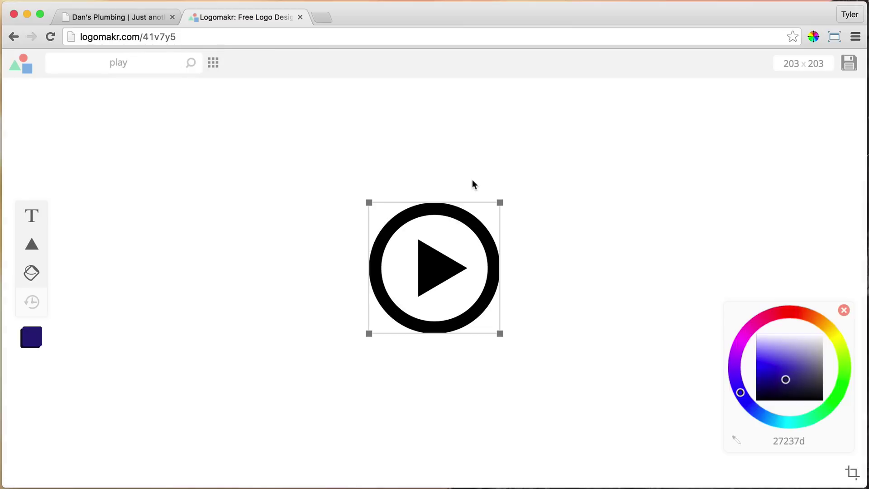
click(849, 63)
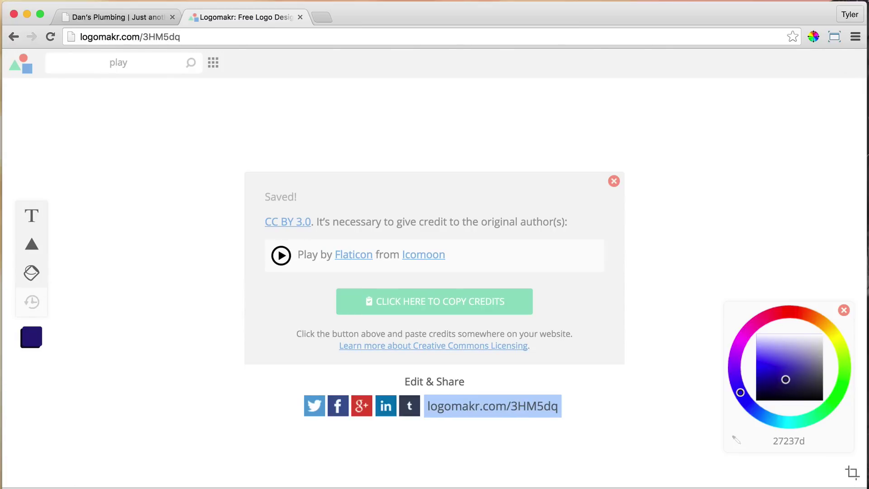
click(416, 306)
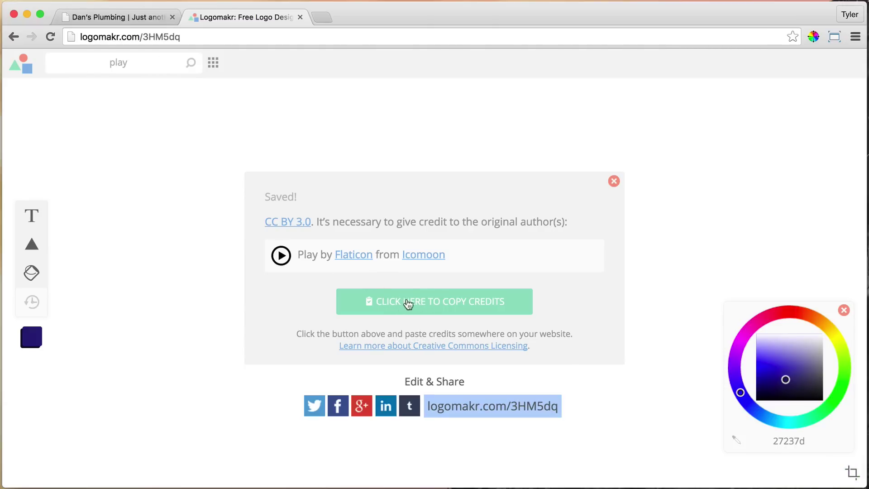
Step: Close the Logomakr tab and start a new page titled Credits
click(129, 17)
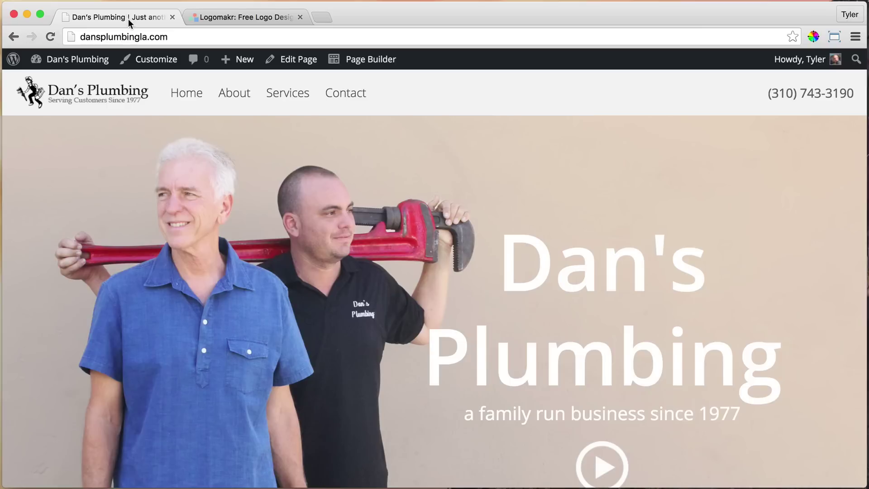
click(251, 18)
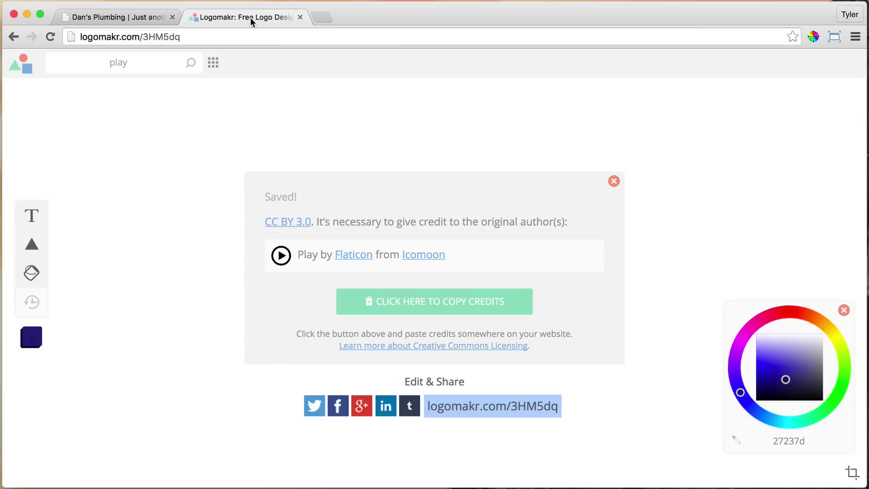
click(300, 17)
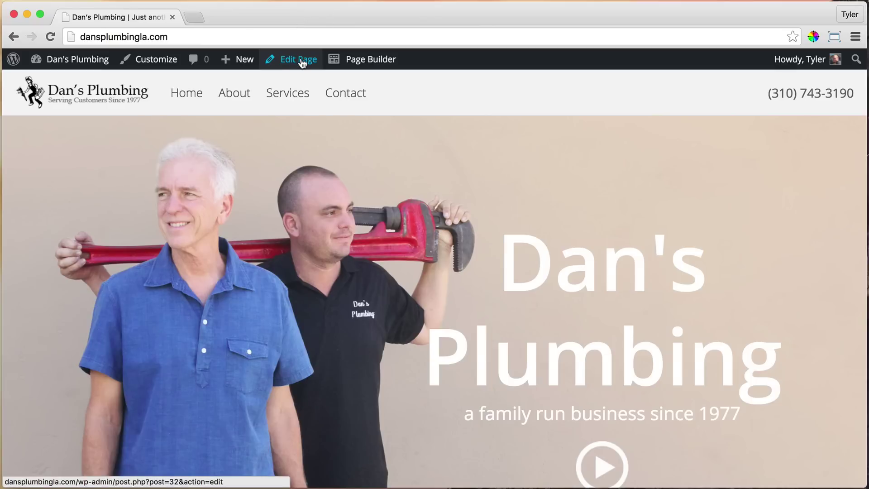
mouse_move(240, 61)
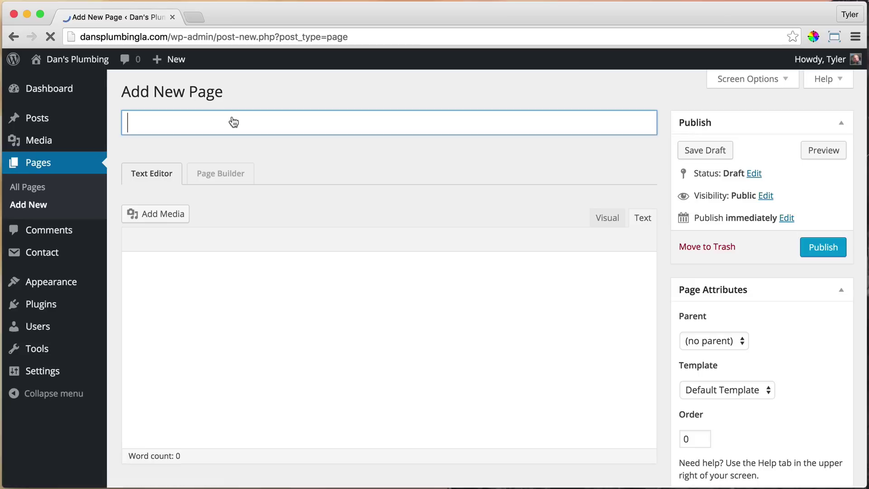
text(Credits)
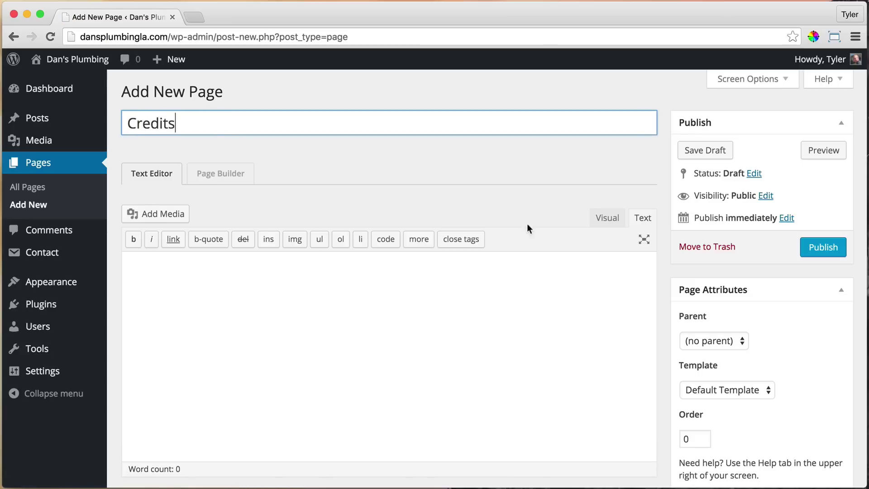
Step: Paste the copied attribution credits into the page body and view them in Visual mode
click(604, 219)
click(636, 220)
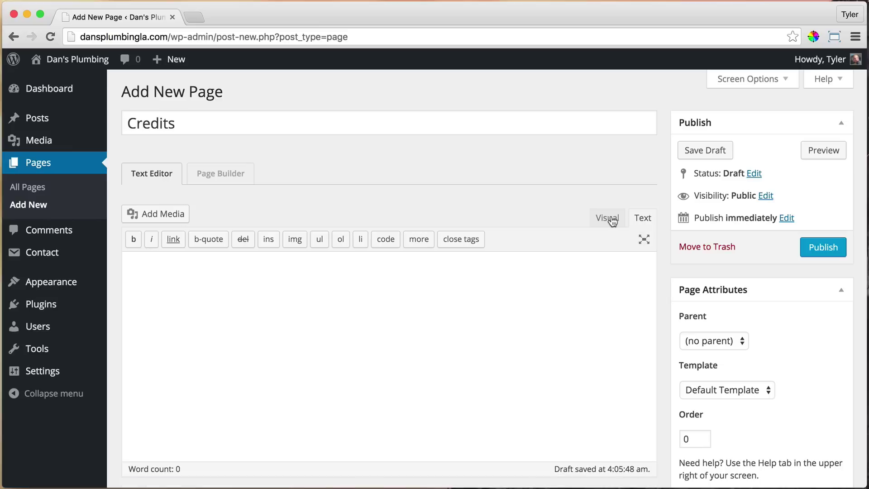
click(612, 220)
click(642, 219)
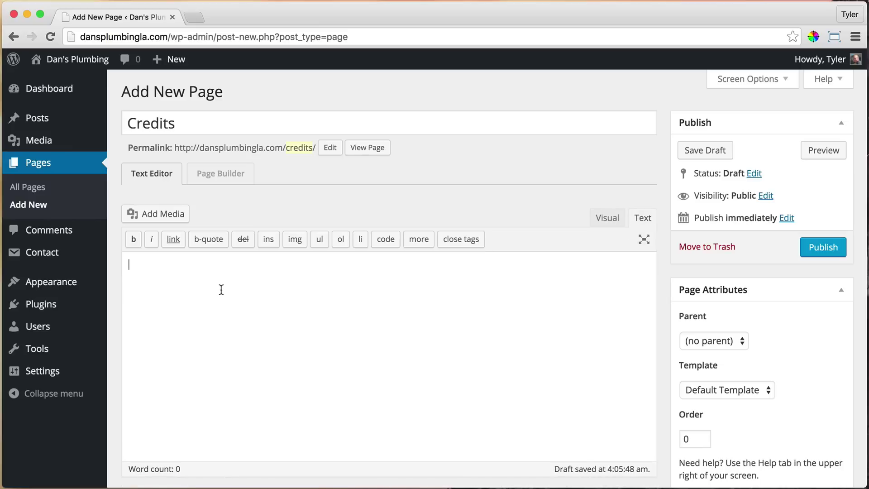
right_click(204, 285)
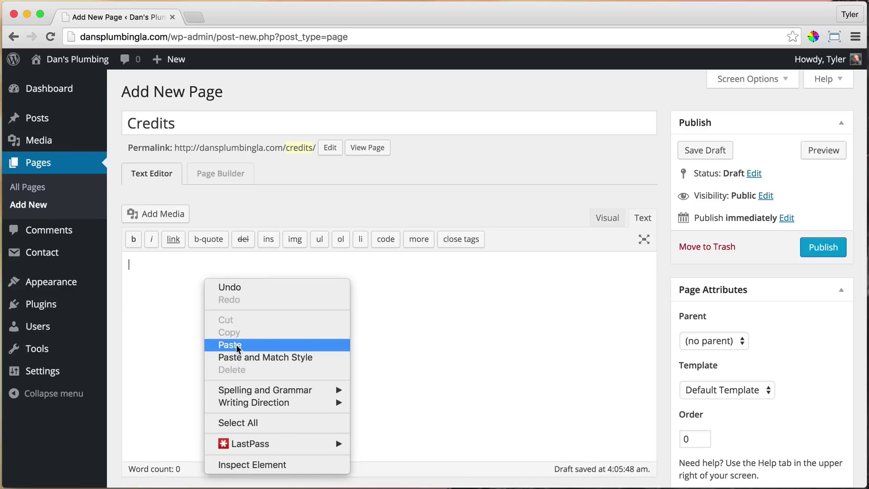
click(238, 346)
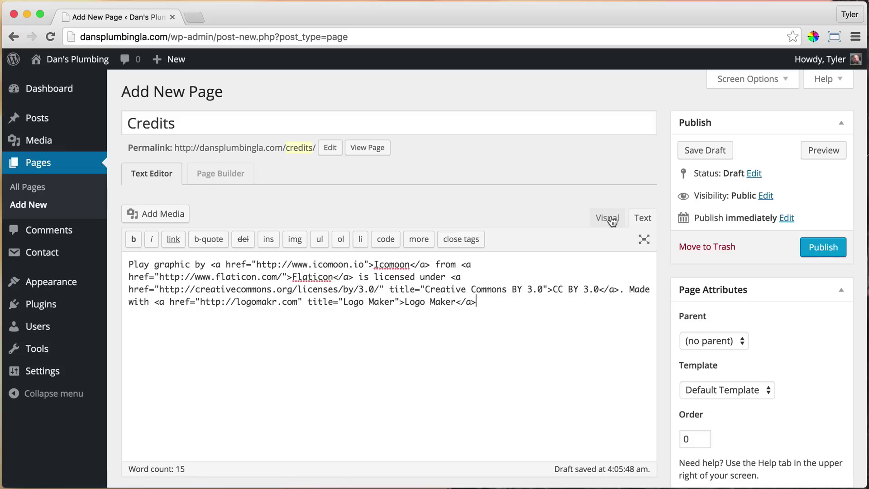
drag(516, 312, 131, 252)
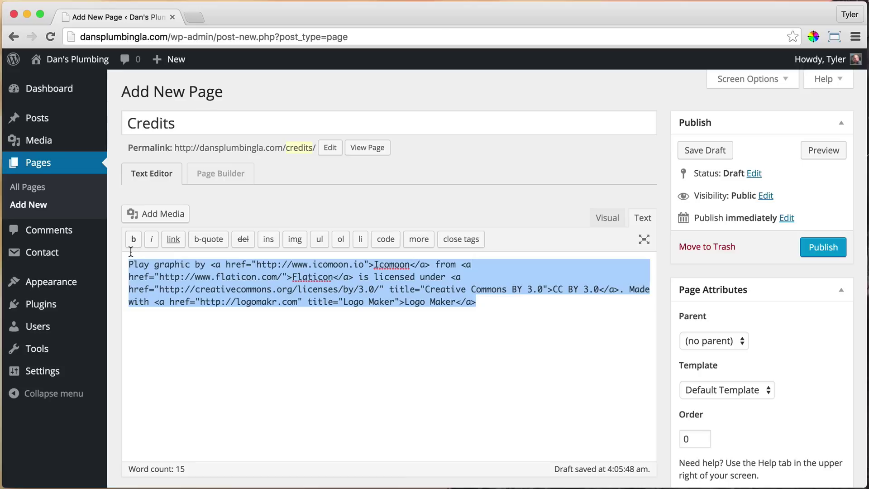
click(498, 304)
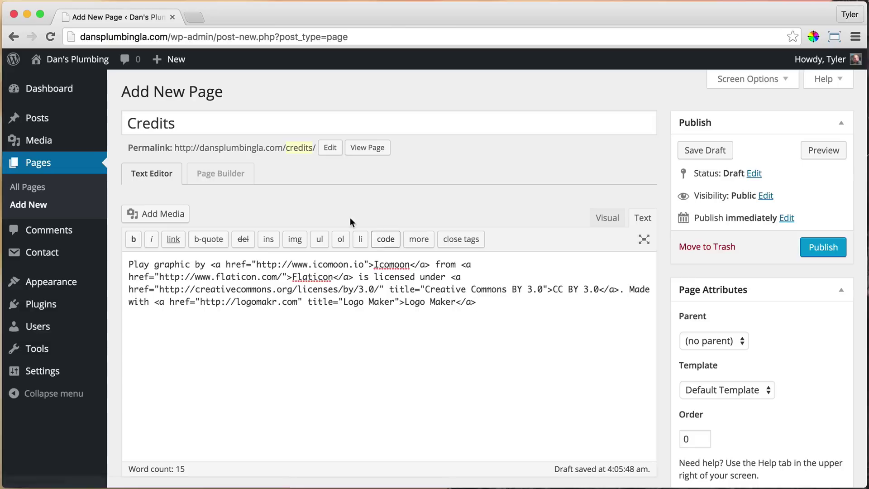
drag(490, 309, 130, 257)
click(487, 307)
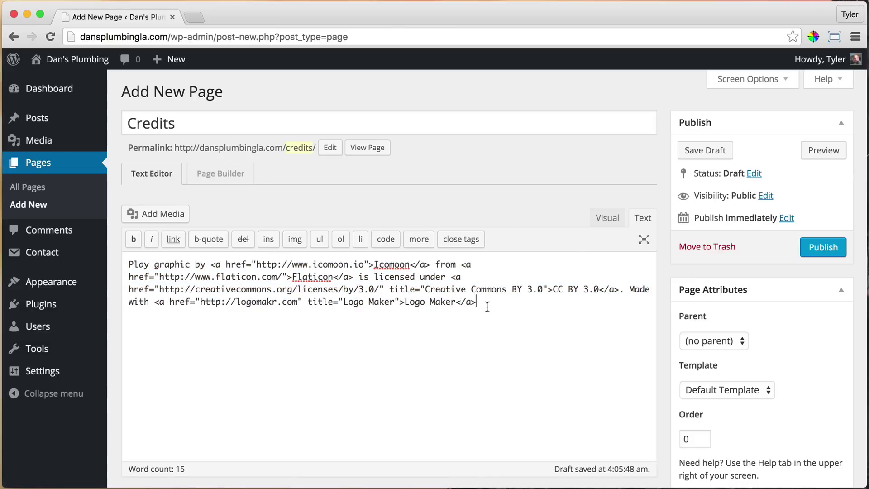
click(607, 219)
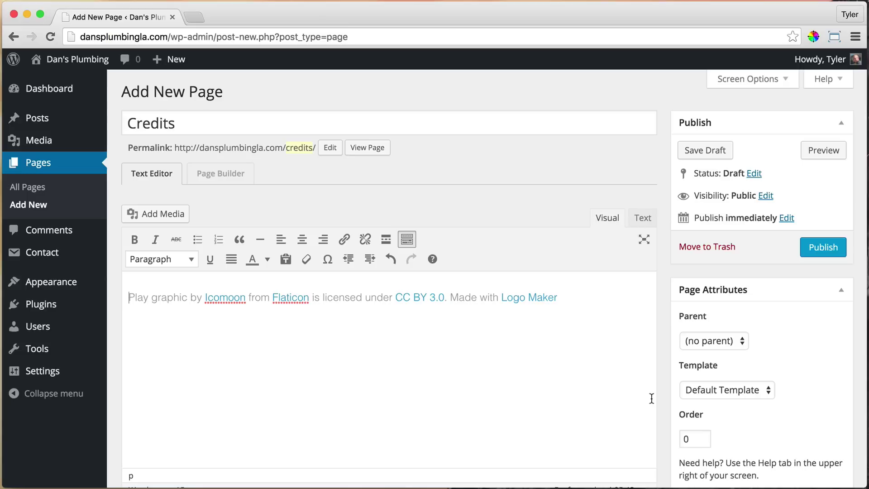
Step: Apply the Full Width Page template and publish the Credits page
click(740, 390)
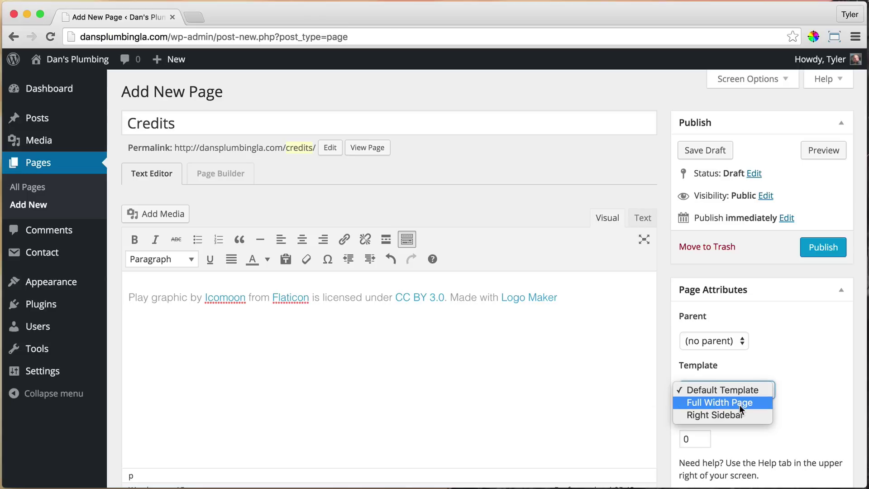
click(740, 404)
click(822, 244)
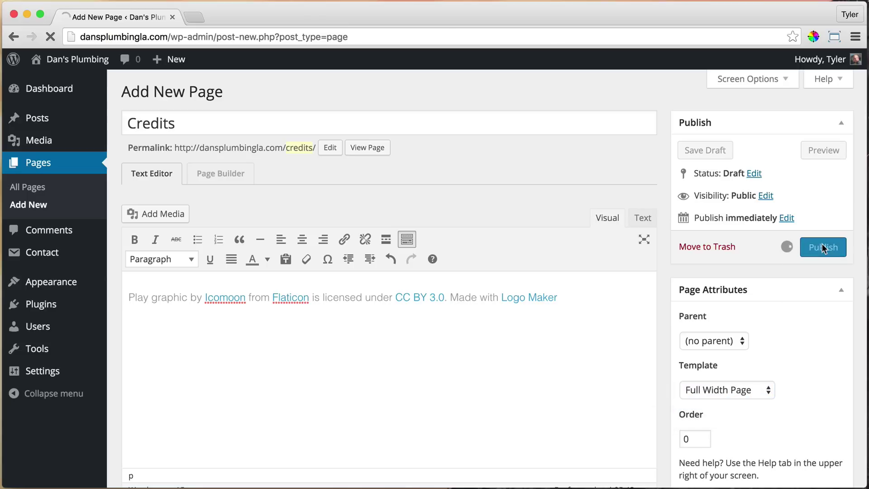
mouse_move(69, 67)
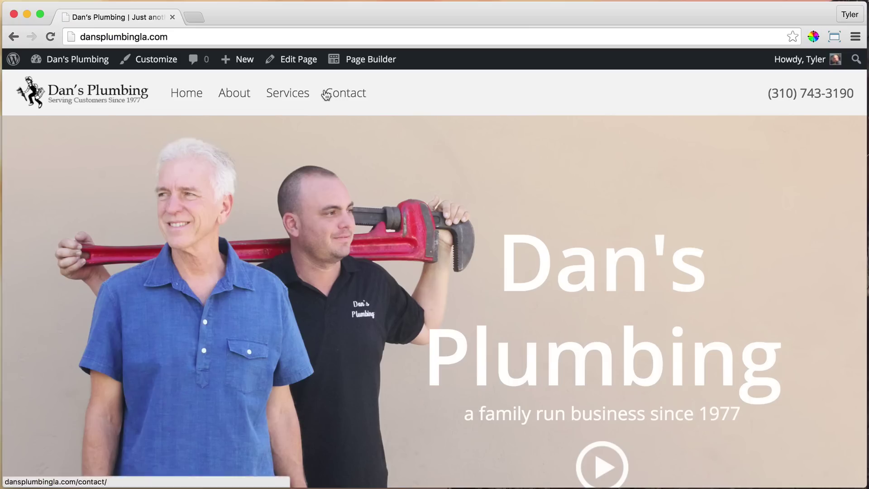
Step: Scroll the live homepage to its footer menu and back, then open Customize
scroll(326, 94, down, 10)
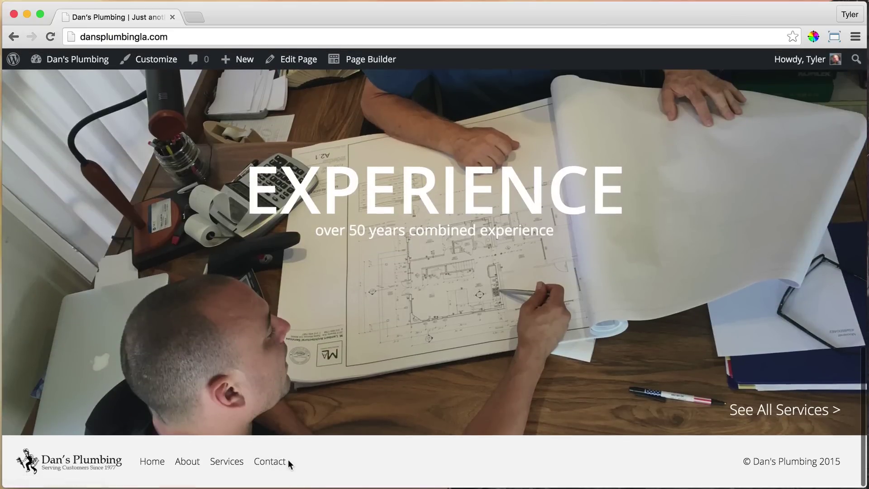
scroll(289, 449, up, 10)
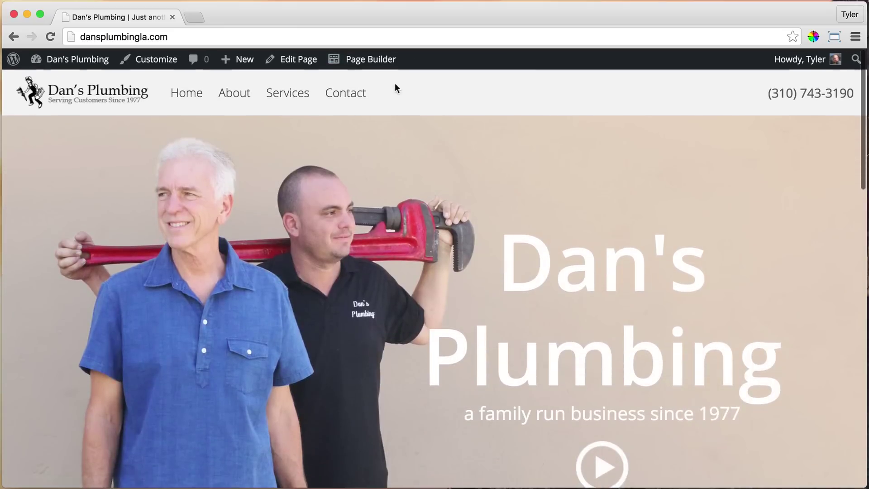
scroll(371, 159, down, 10)
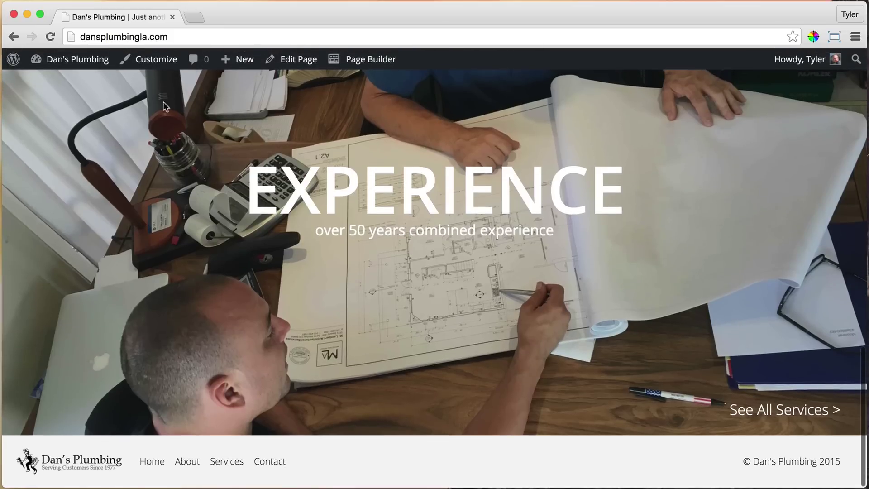
click(157, 63)
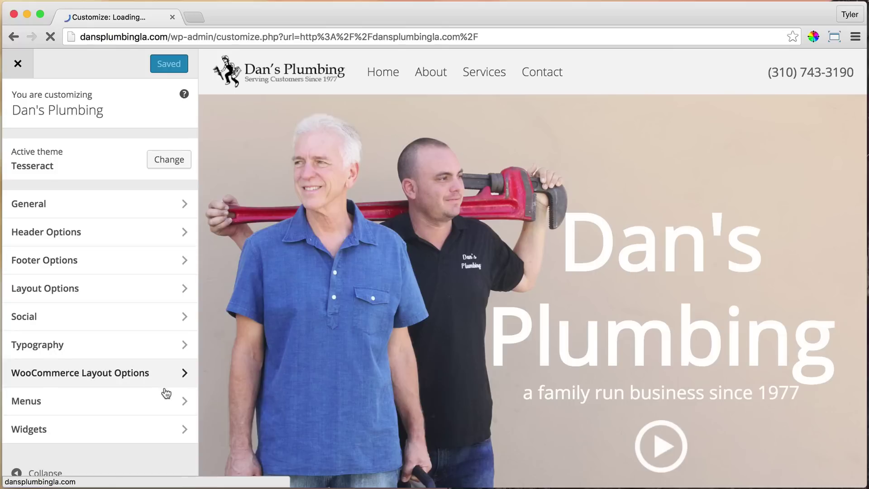
Step: Add the Credits page to the Footer menu
click(165, 403)
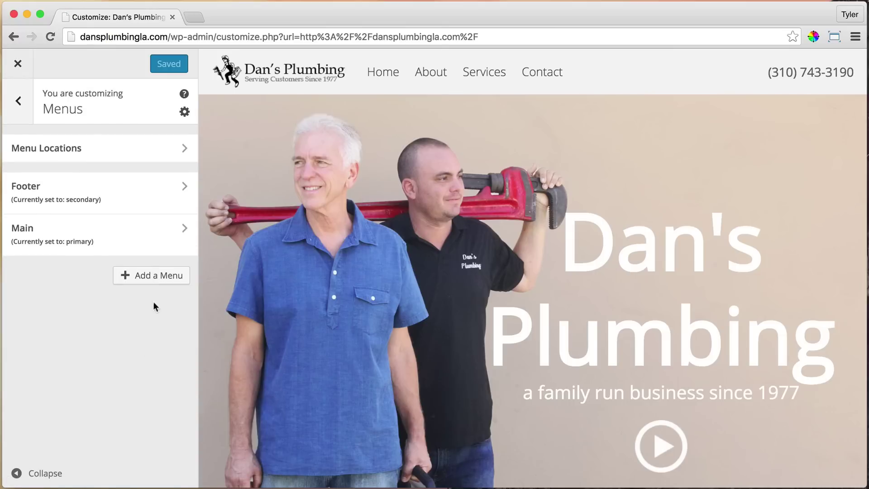
click(183, 187)
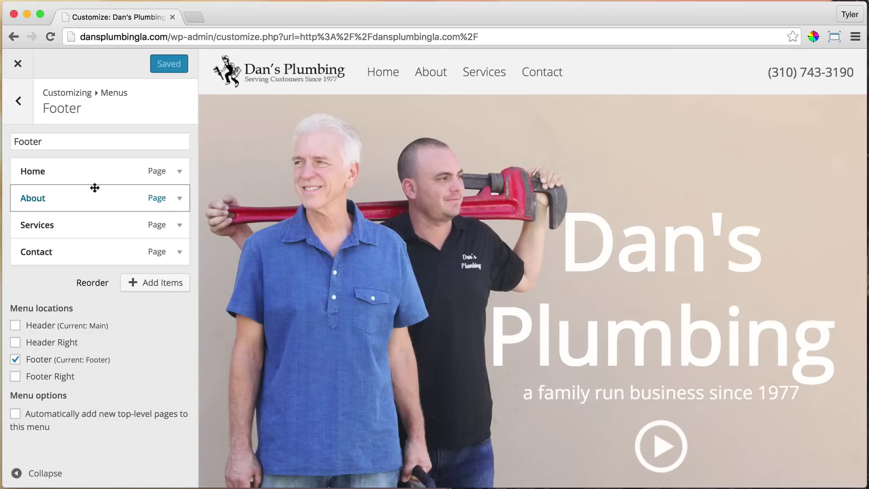
click(160, 289)
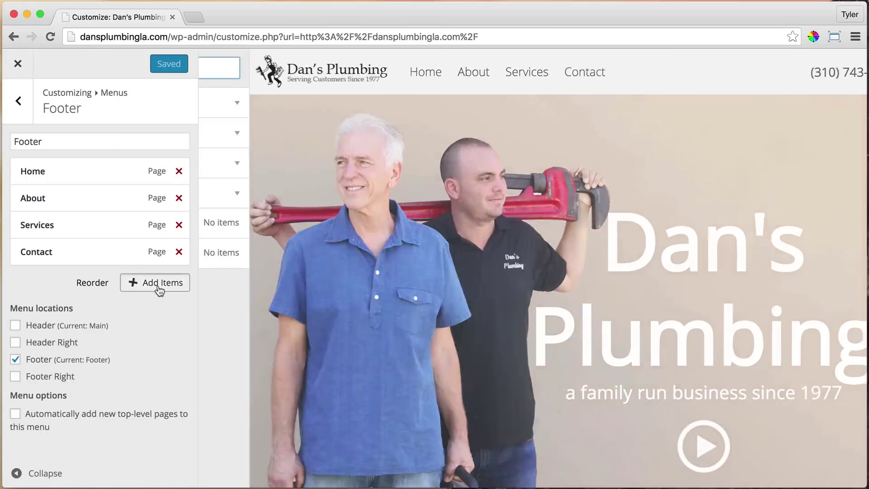
click(277, 163)
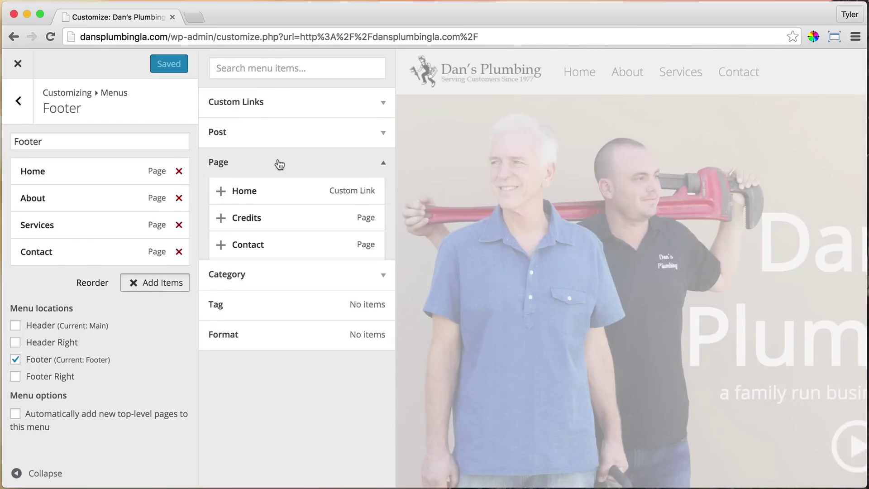
click(221, 219)
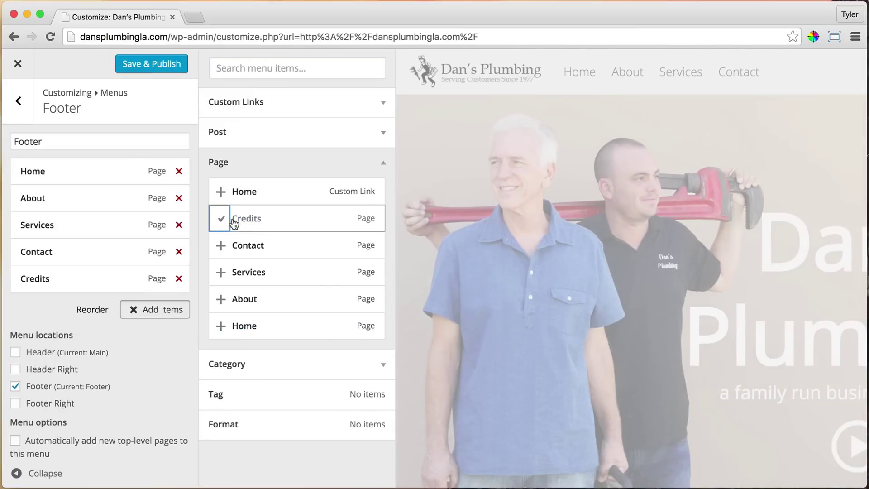
Step: Publish the menu change and open the Credits page from the site footer link
scroll(471, 265, down, 15)
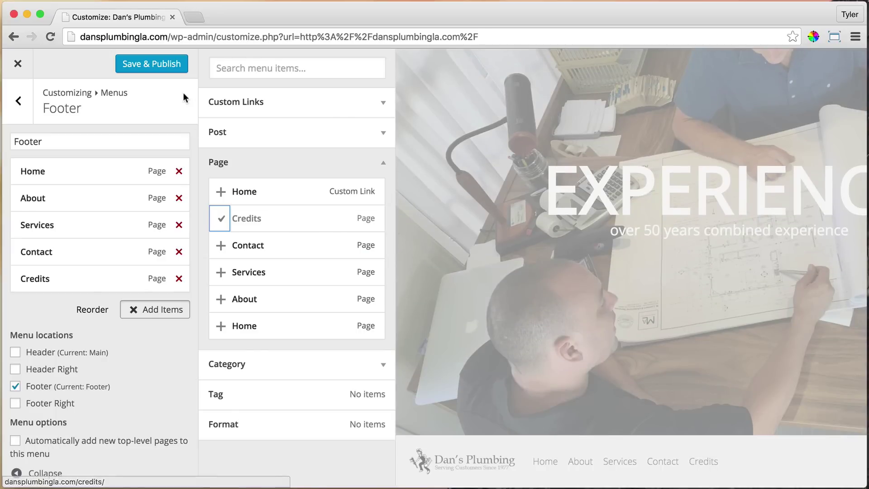
click(148, 68)
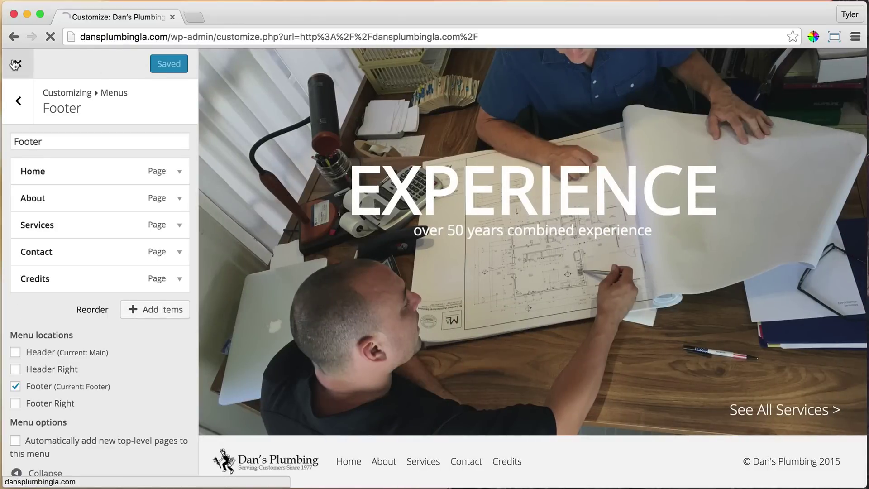
scroll(329, 271, down, 10)
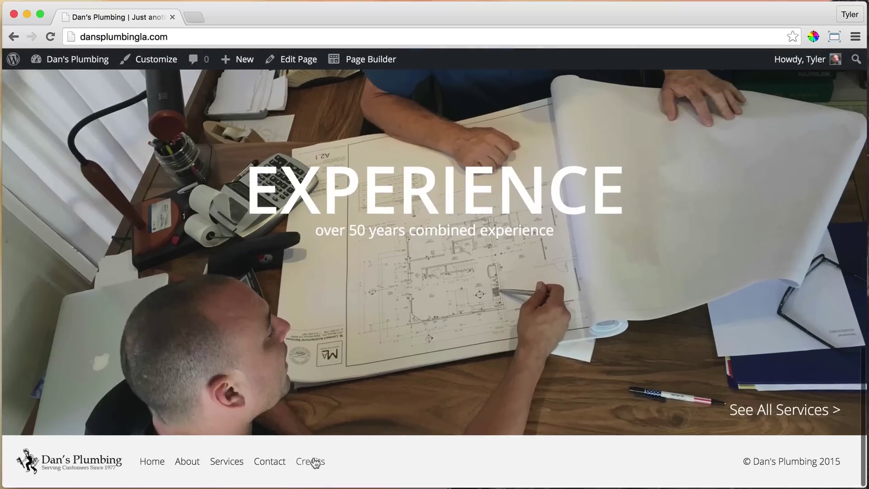
click(316, 462)
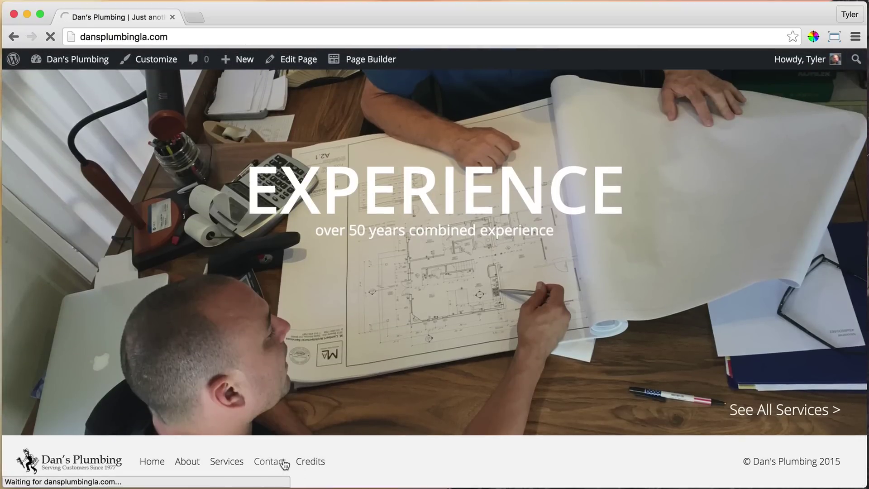